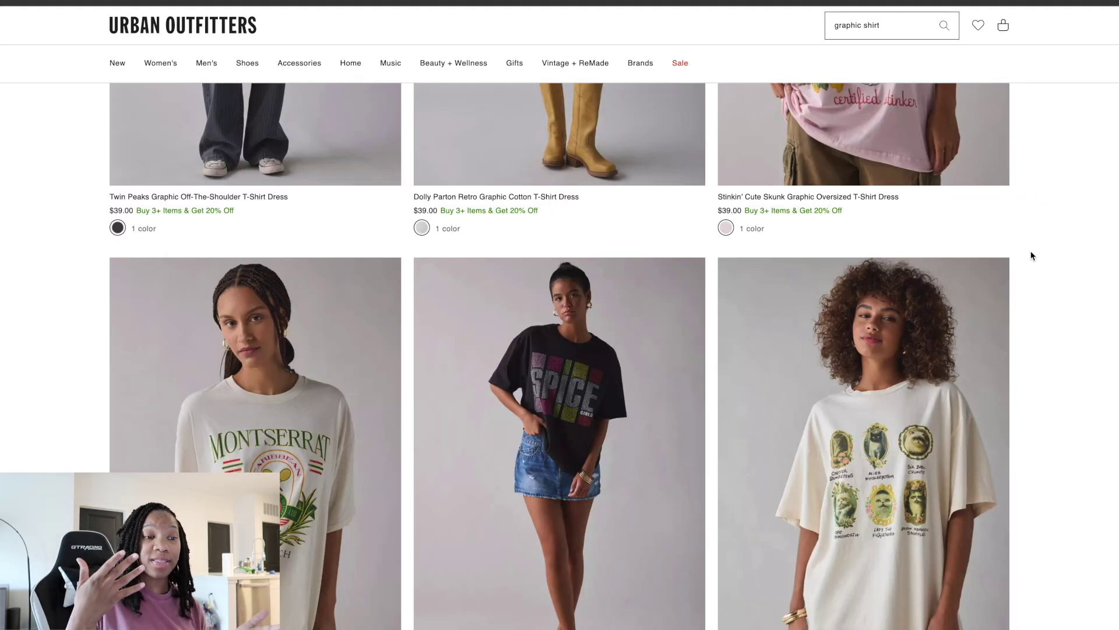
pyautogui.scroll(-2, 1033, 256)
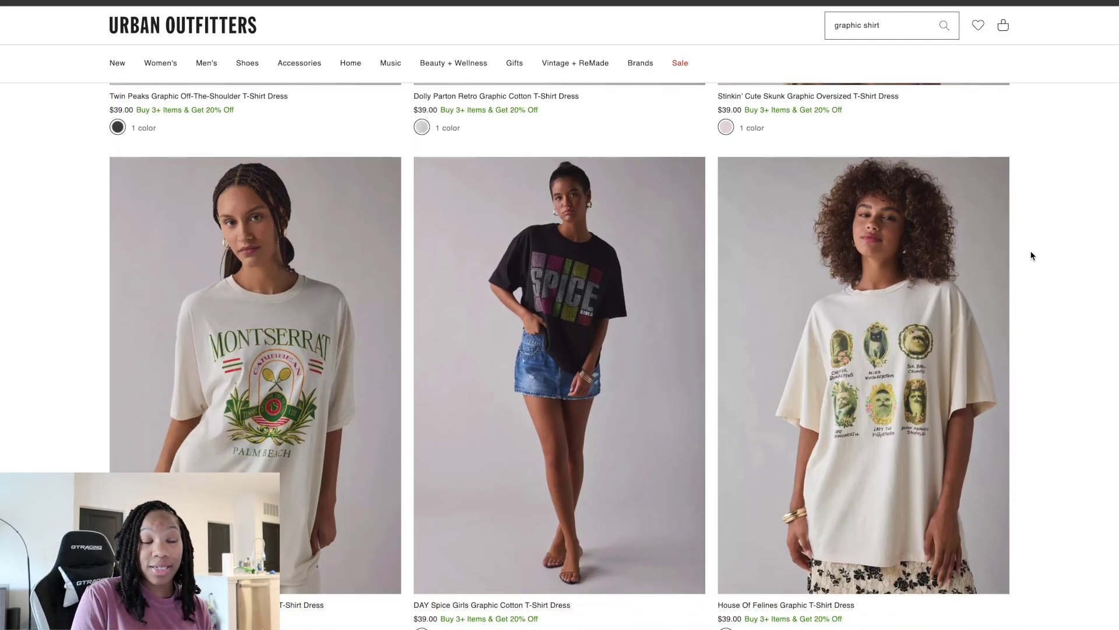
pyautogui.scroll(-2, 1032, 256)
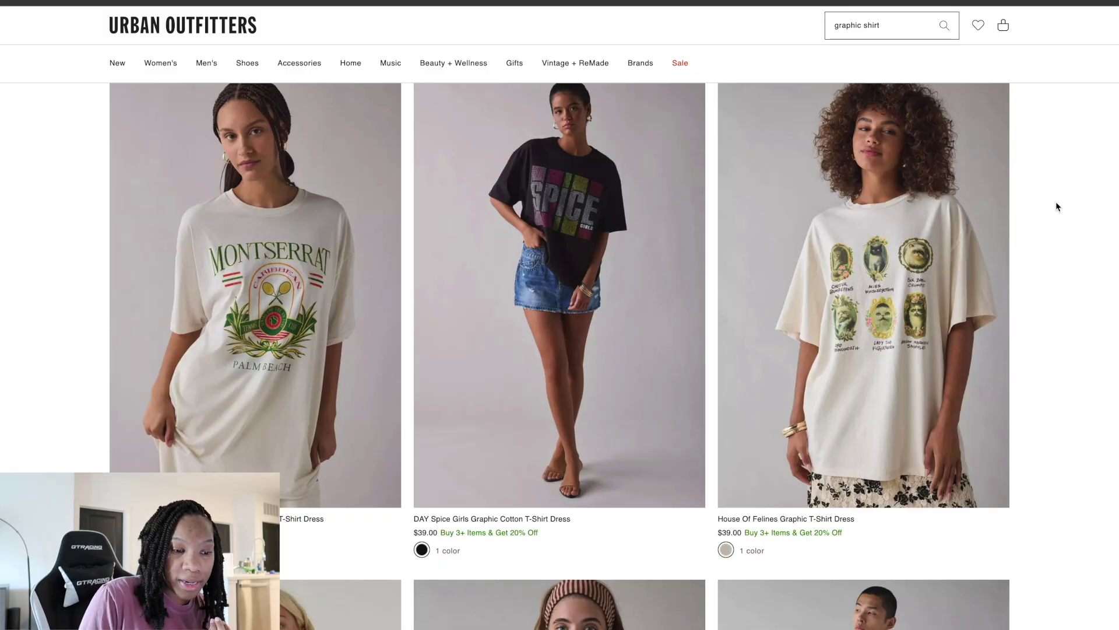
pyautogui.scroll(1, 1049, 233)
pyautogui.scroll(-1, 1043, 293)
pyautogui.scroll(1, 1043, 293)
pyautogui.scroll(-5, 1043, 293)
pyautogui.scroll(-2, 1043, 293)
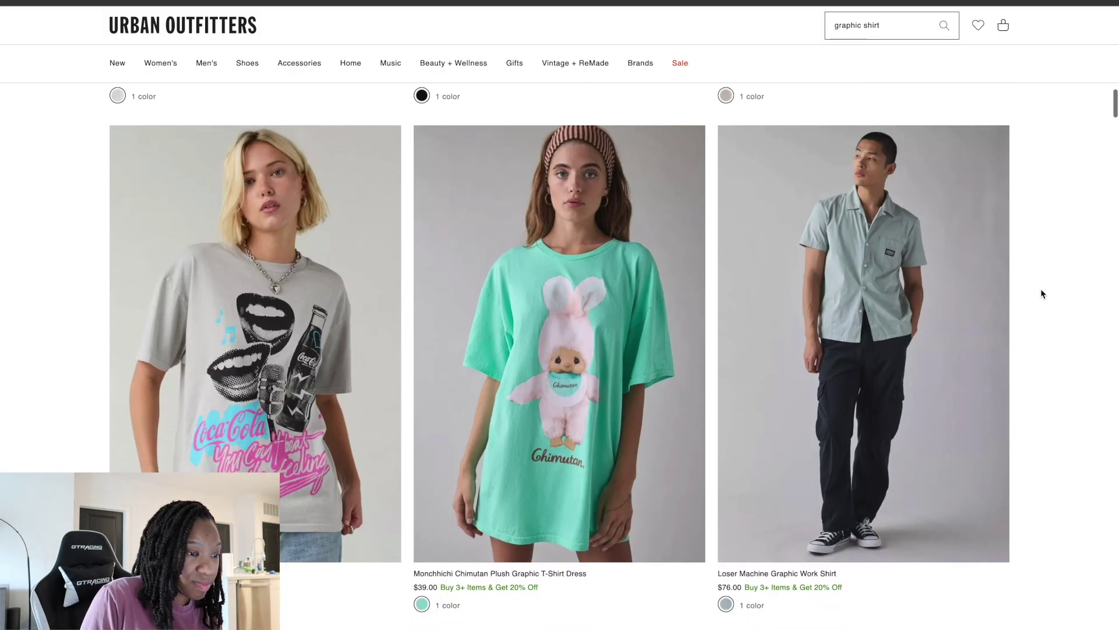
pyautogui.scroll(-1, 813, 507)
pyautogui.scroll(-6, 813, 507)
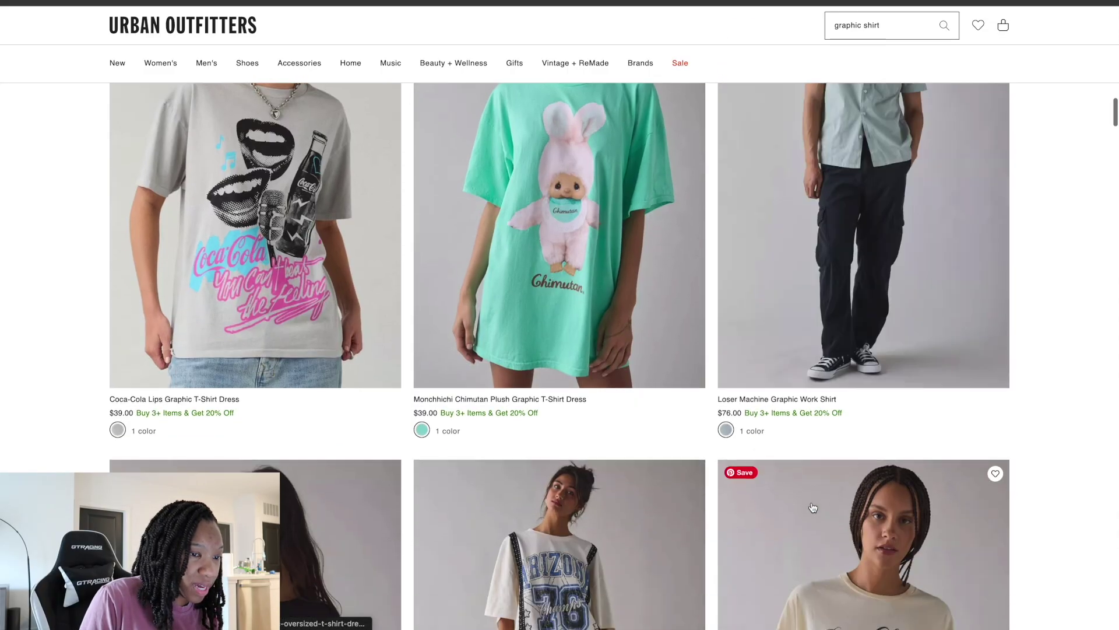
pyautogui.scroll(-2, 814, 507)
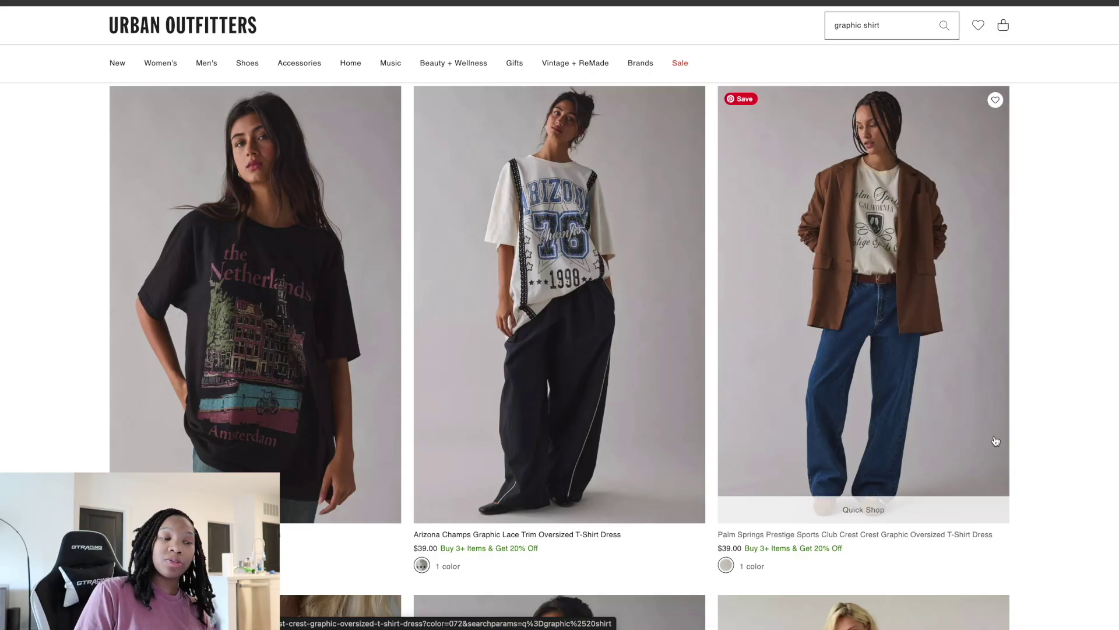
pyautogui.scroll(-2, 1101, 323)
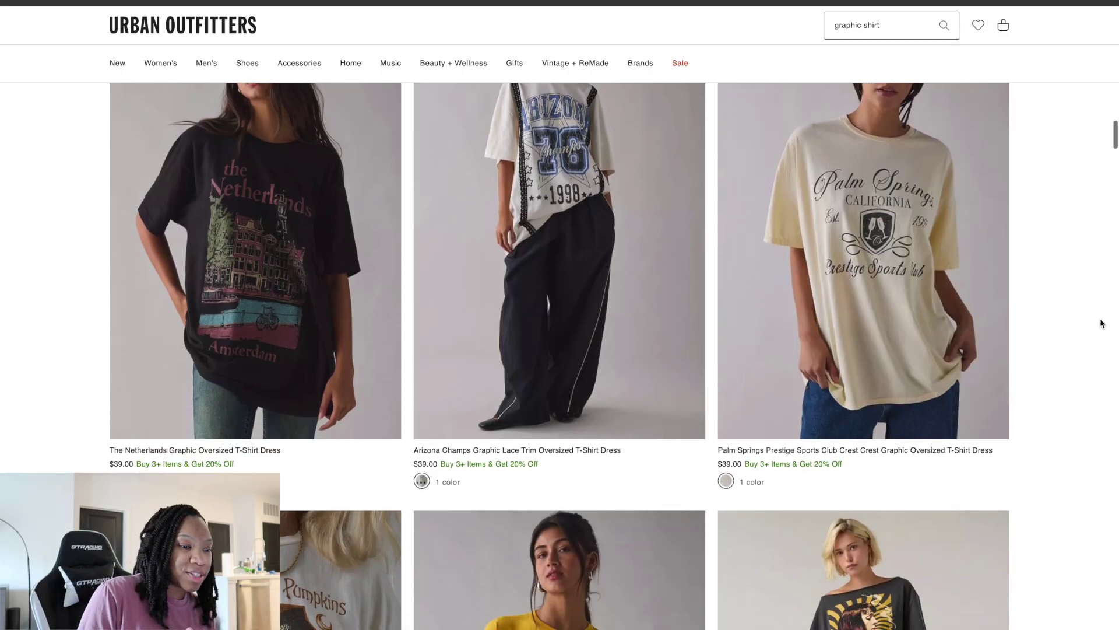
pyautogui.scroll(-5, 1102, 323)
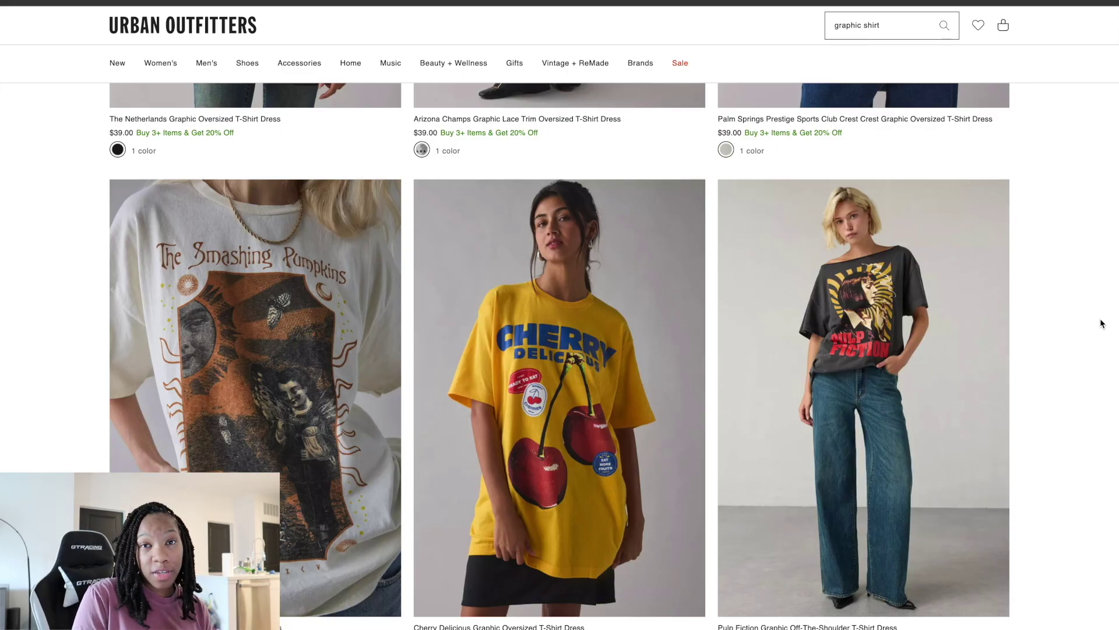
pyautogui.scroll(-7, 1102, 323)
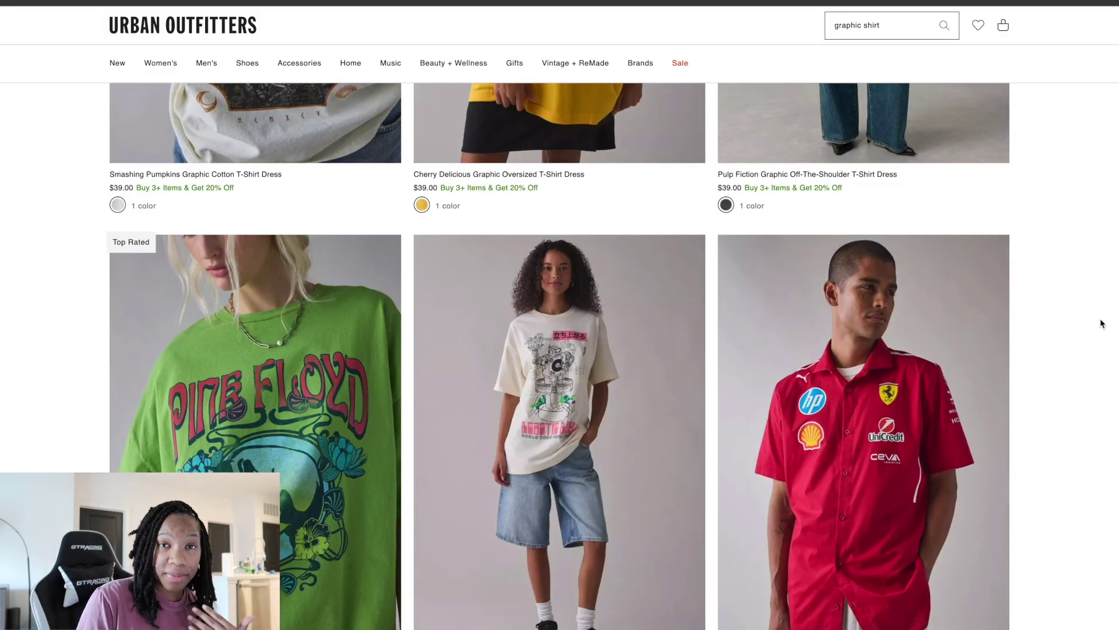
pyautogui.scroll(-6, 1101, 324)
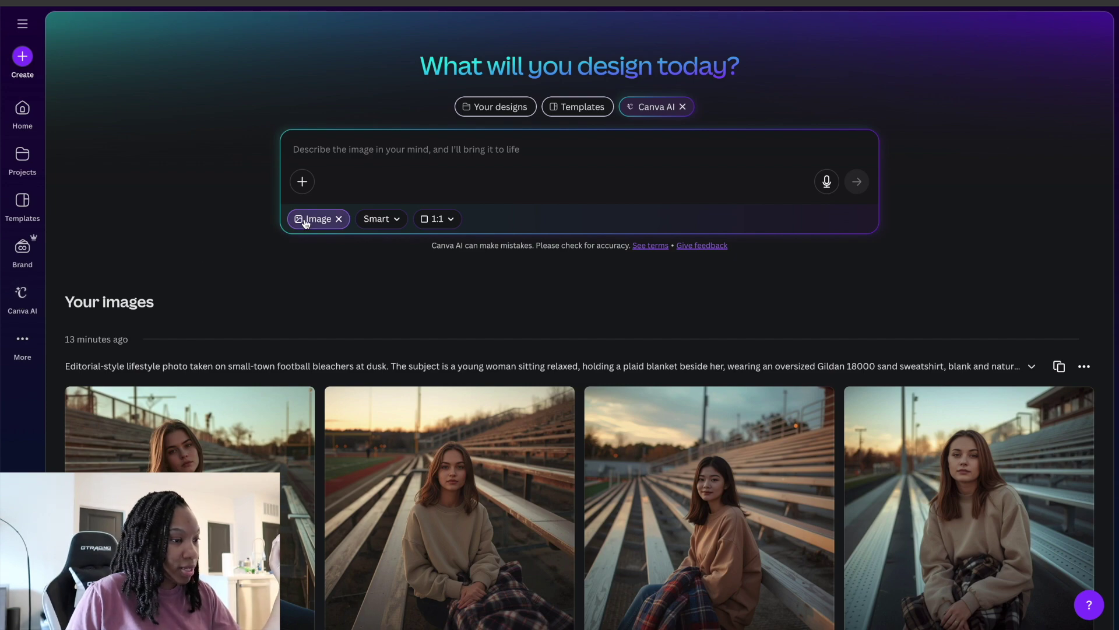
# Keep Smart style and 1:1 ratio, paste the autumn kitchen sand-tee prompt, and generate
pyautogui.click(394, 221)
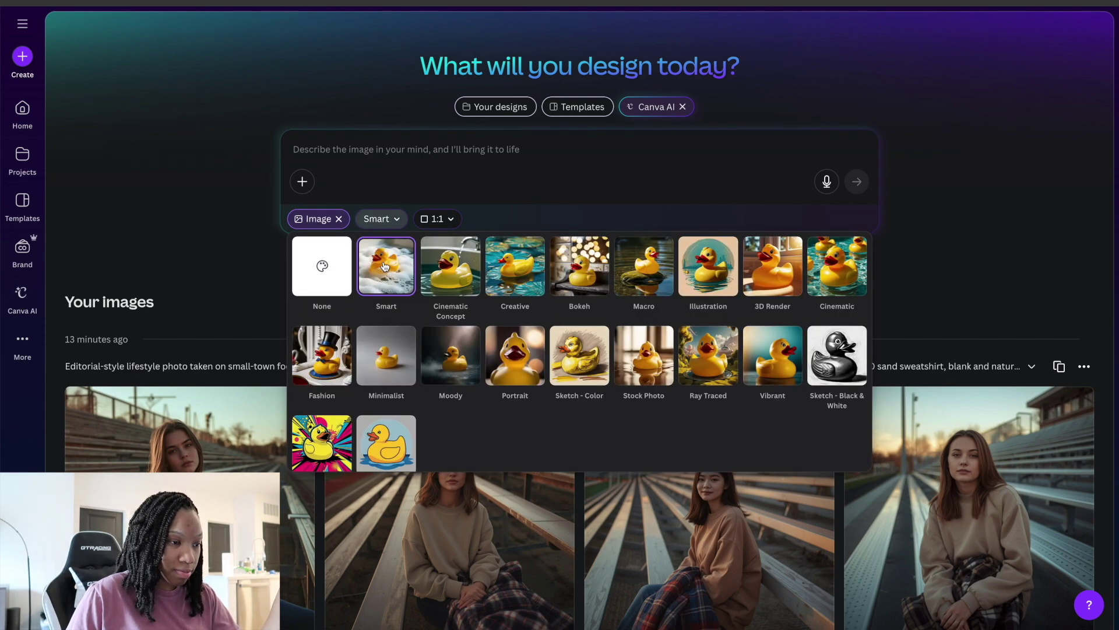
pyautogui.click(443, 220)
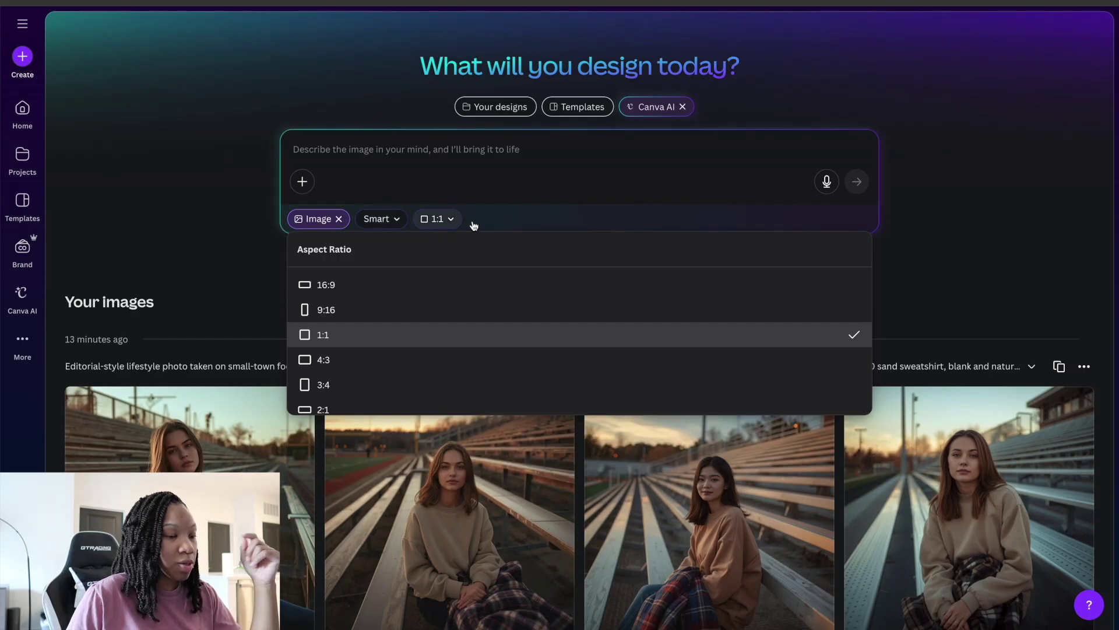
pyautogui.click(712, 233)
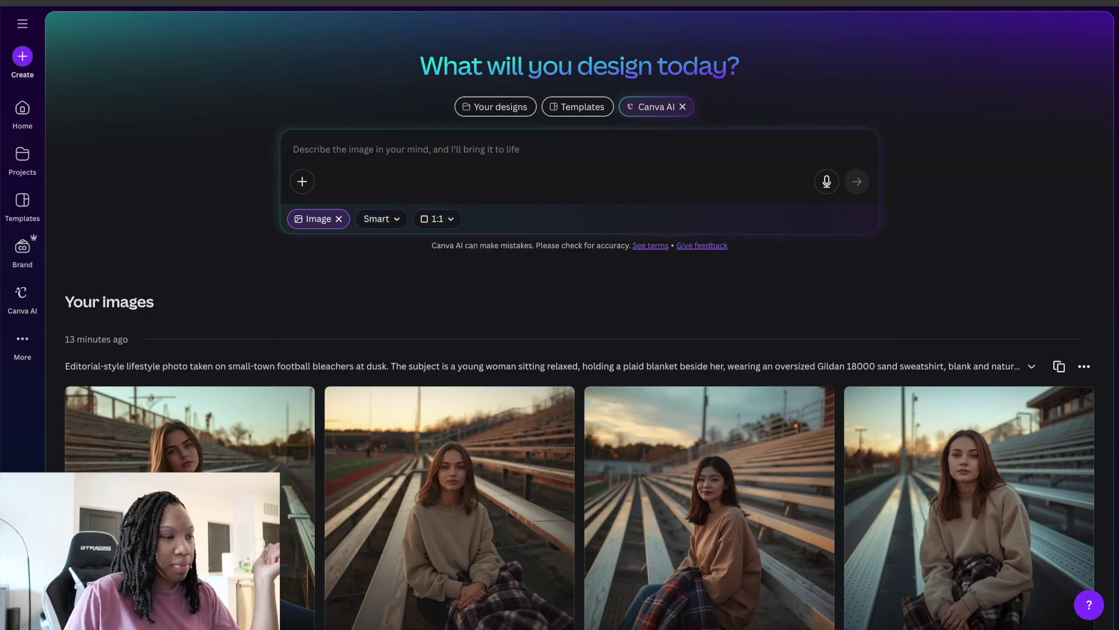
pyautogui.click(445, 149)
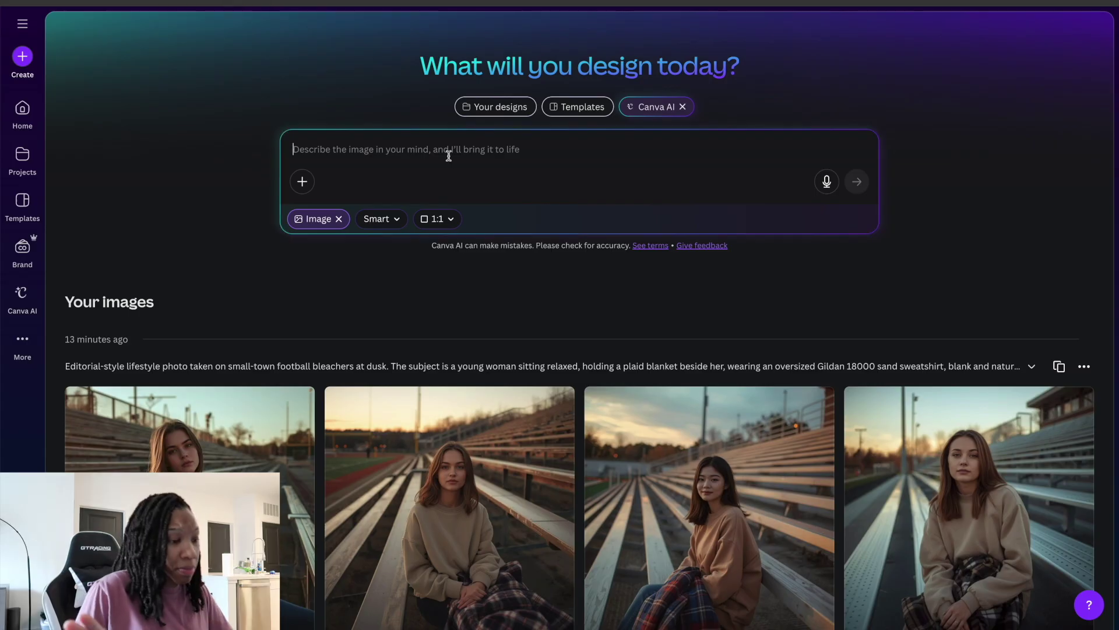
pyautogui.write('Ultra-realistic photo of a woman wearing a blank sand-colored unisex t-shirt with a wide, fully visible open front area for design display. She’s standing in a cozy kitchen with pumpkin pies cooling on the counter, soft golden morning light coming through the window, and autumn leaves visible outside. She has light wavy hair and natural makeup, wearing casual jeans or plaid pajama shorts. Warm cozy tones of beige, burnt orange, and cinnamon. No text, no graphics, nothing blocking the shirt. Sharp focus on garment, Canon EOS R5 50mm lens, f/2.8, ISO 100, 1:1 ratio.')
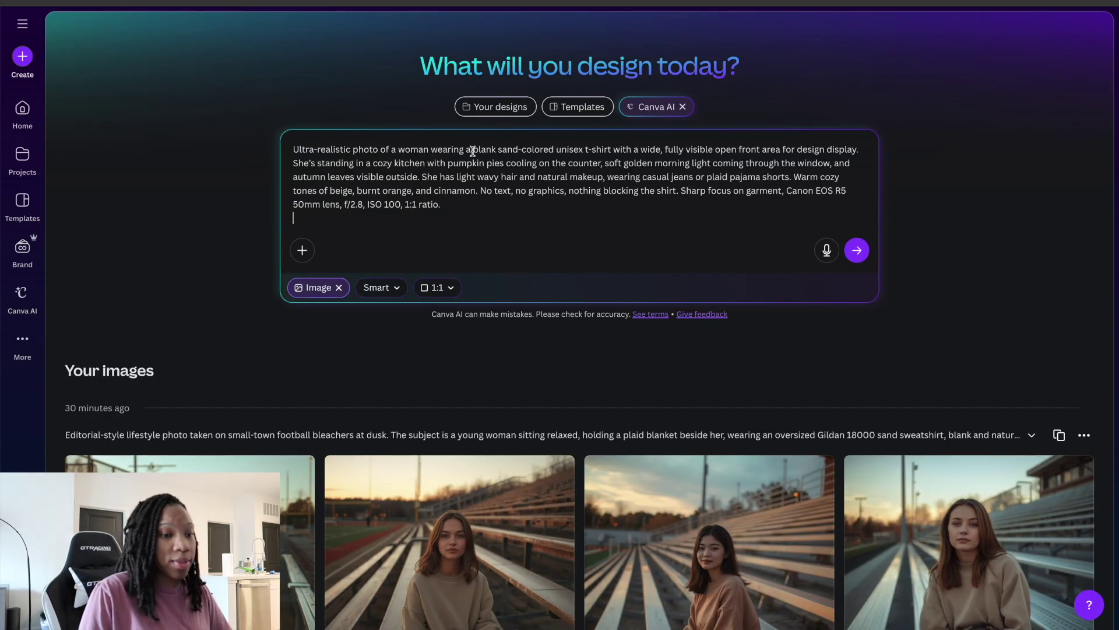
pyautogui.click(857, 250)
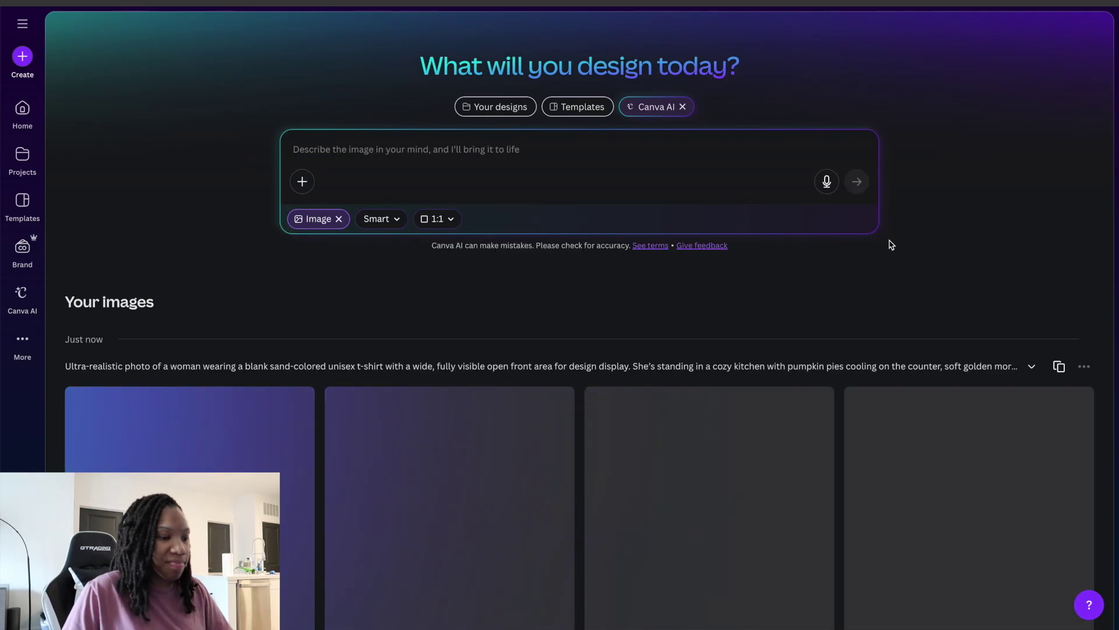
# Preview the third and fourth kitchen t-shirt images enlarged, then close the preview
pyautogui.scroll(-1, 933, 239)
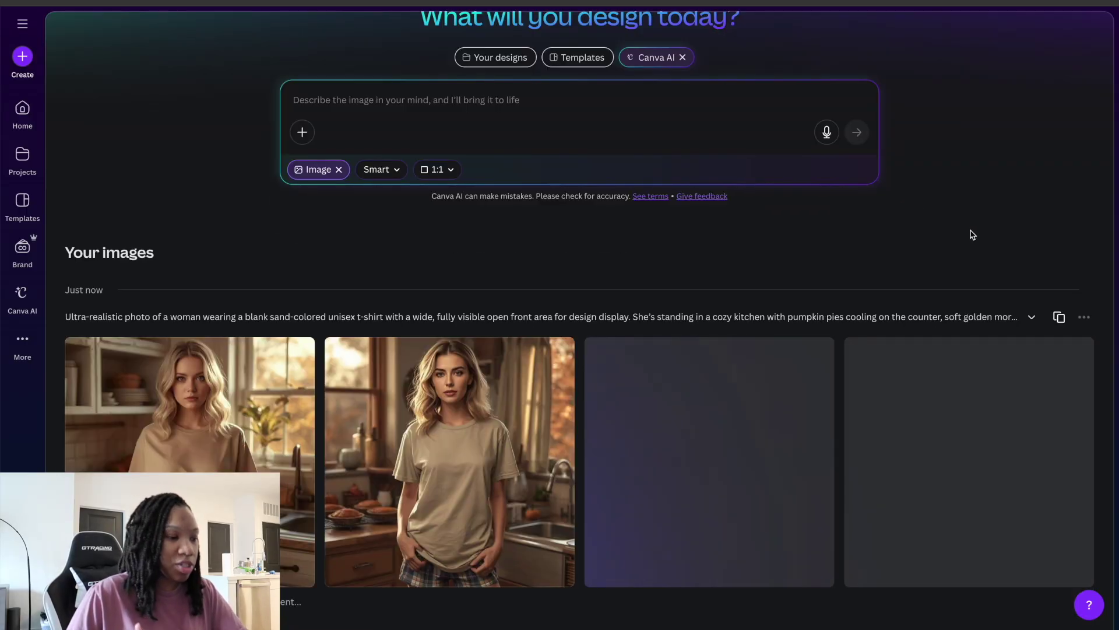
pyautogui.scroll(-4, 972, 234)
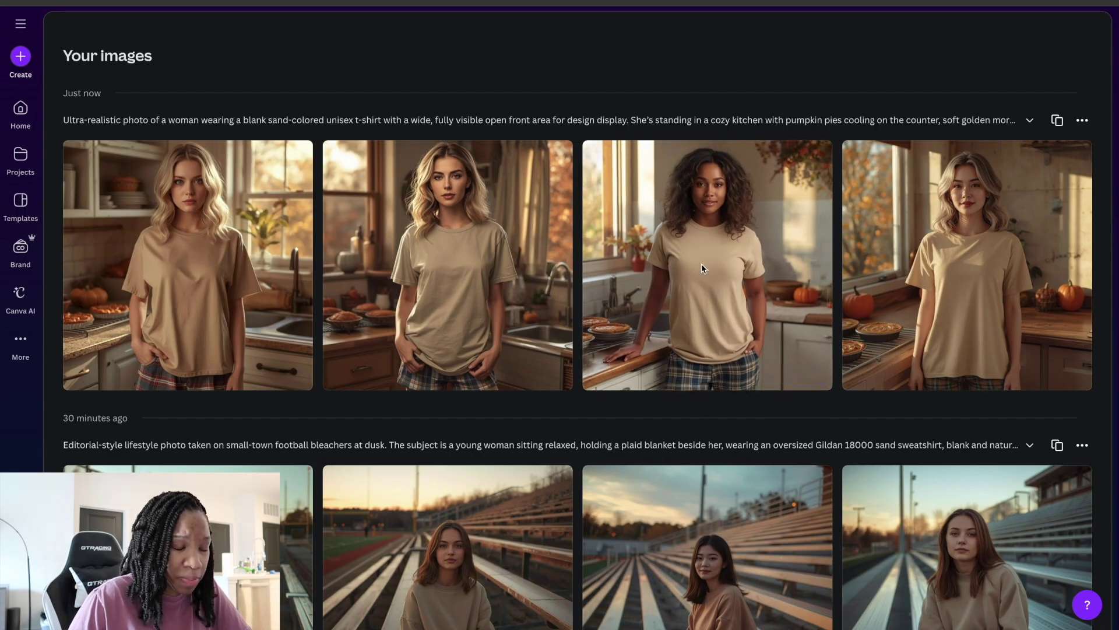
pyautogui.click(701, 269)
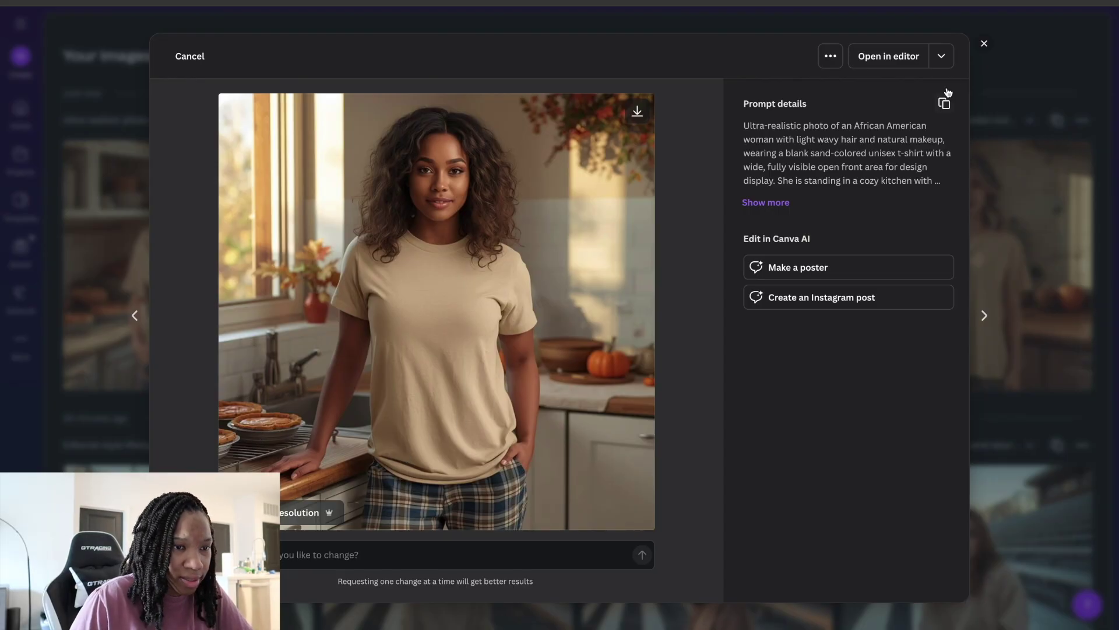
pyautogui.click(985, 318)
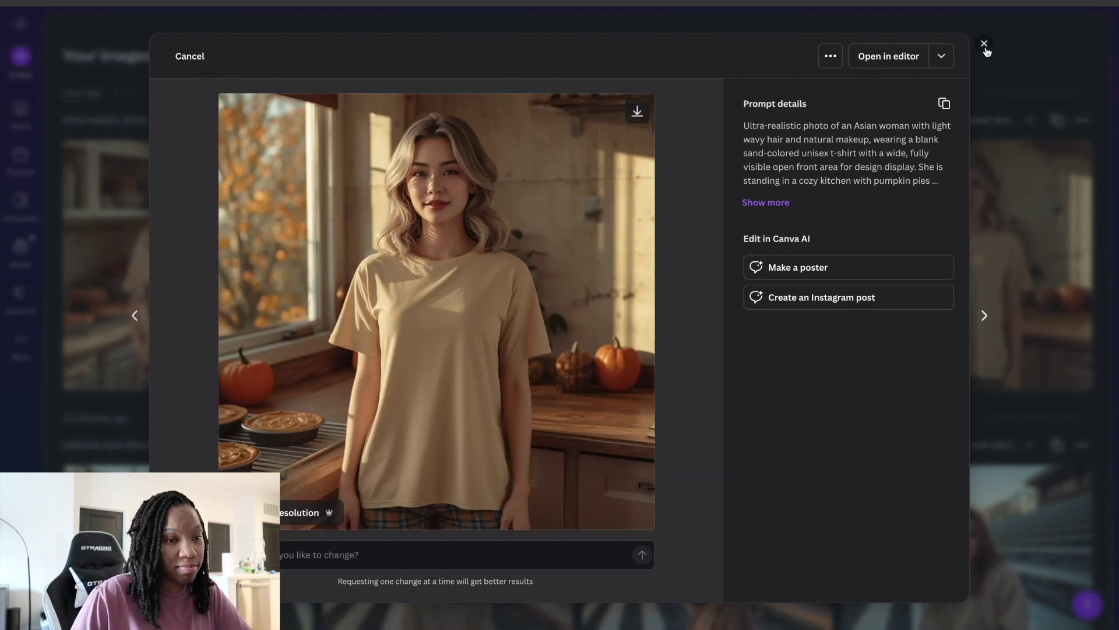
pyautogui.click(985, 44)
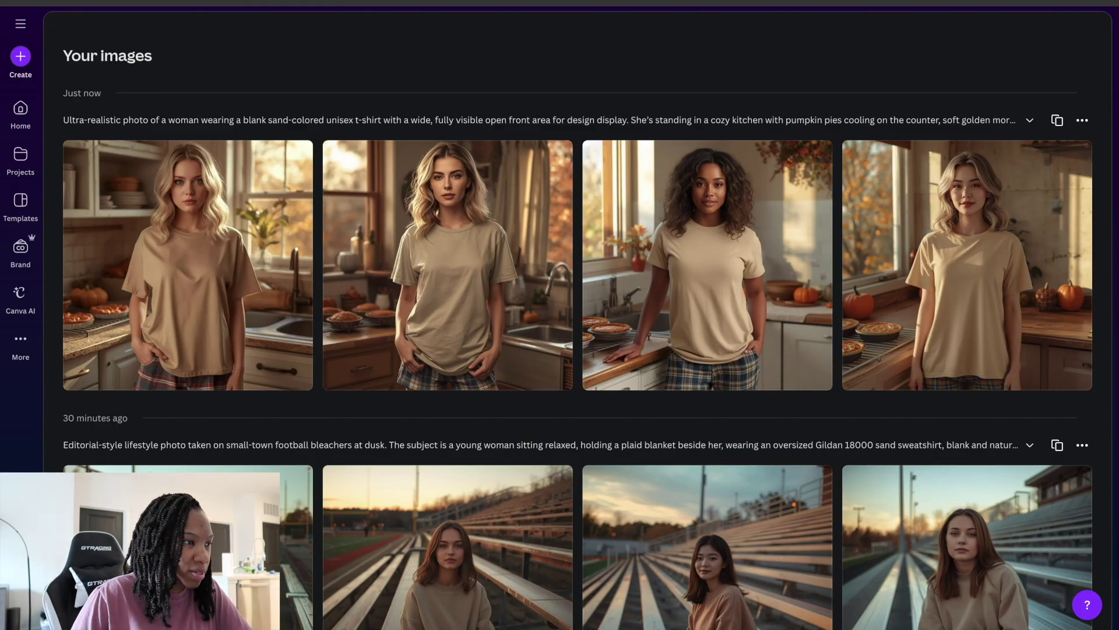
pyautogui.scroll(5, 817, 265)
# Generate the Thanksgiving dinner set of women in blank ivory tees holding coffee
pyautogui.click(855, 224)
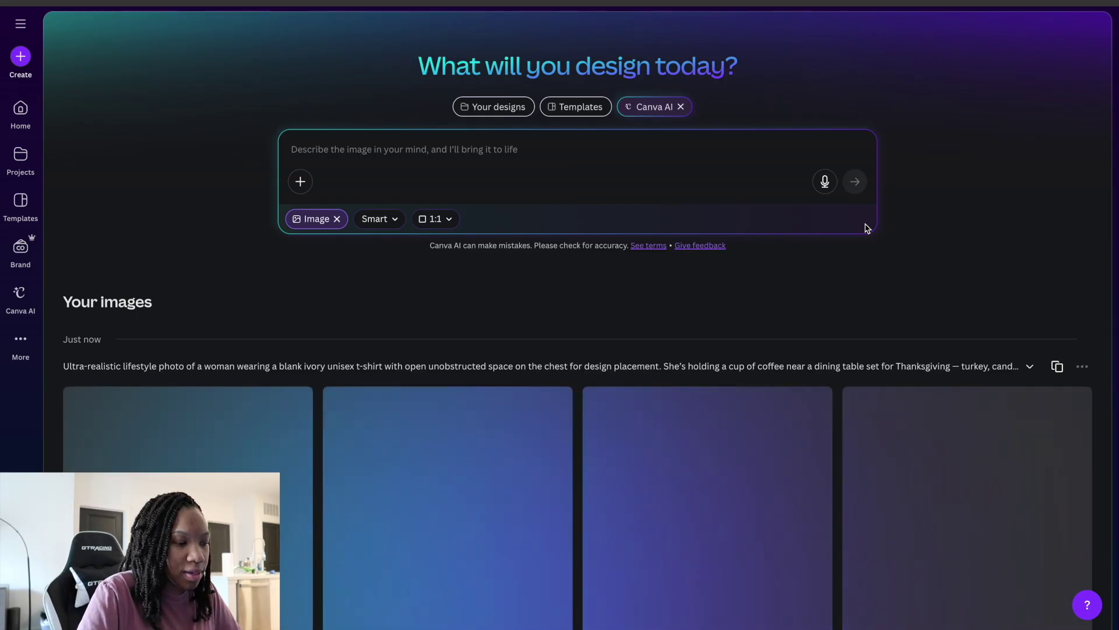
pyautogui.scroll(-3, 874, 198)
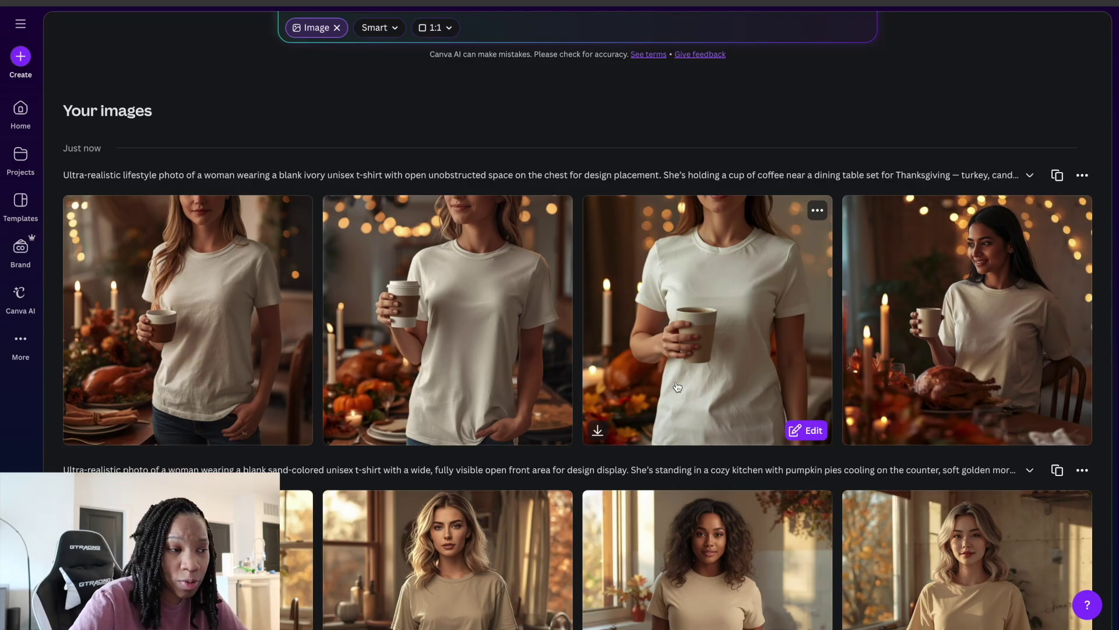
pyautogui.scroll(3, 401, 144)
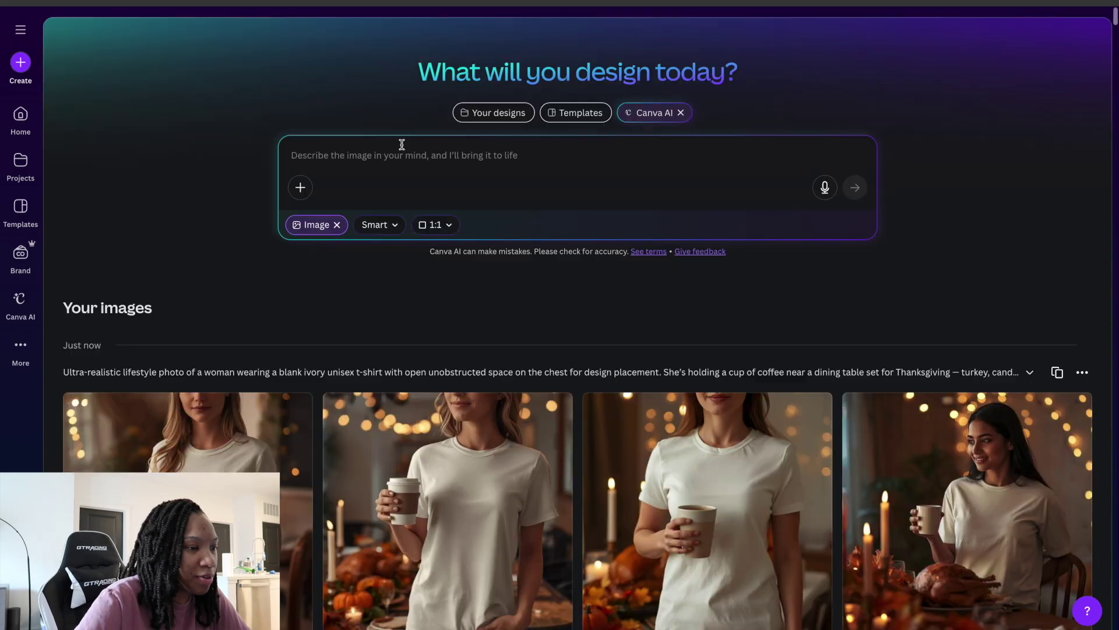
# Generate the heather-brown tee cabin fireplace set and preview the fourth image enlarged
pyautogui.hotkey('ctrl', 'v')
pyautogui.press('Return')
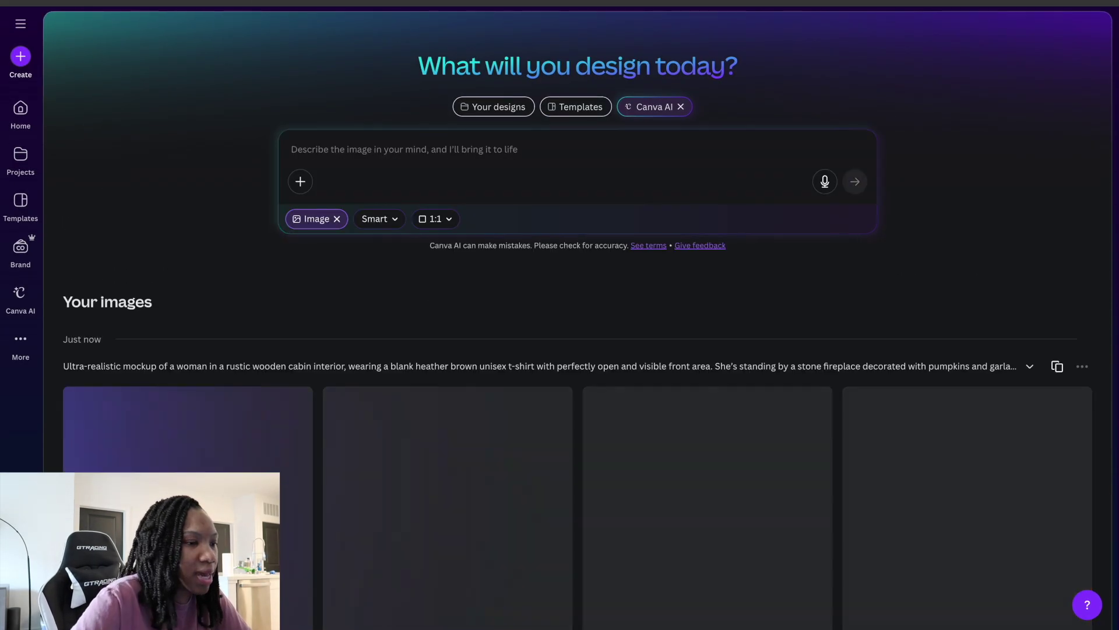
pyautogui.scroll(-3, 450, 281)
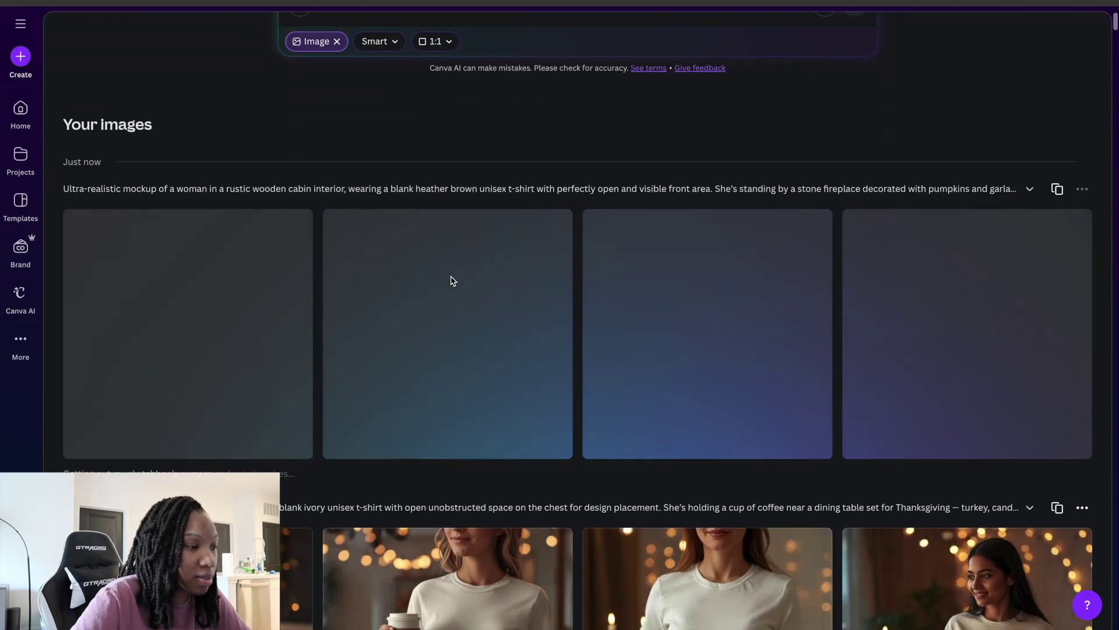
pyautogui.scroll(-1, 451, 280)
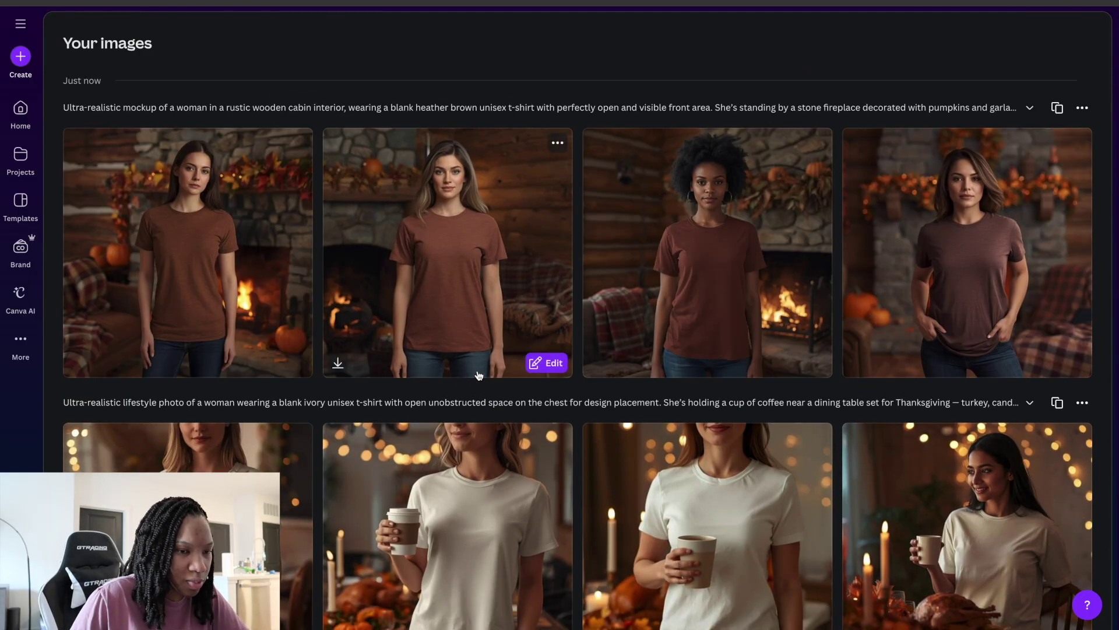
pyautogui.click(915, 291)
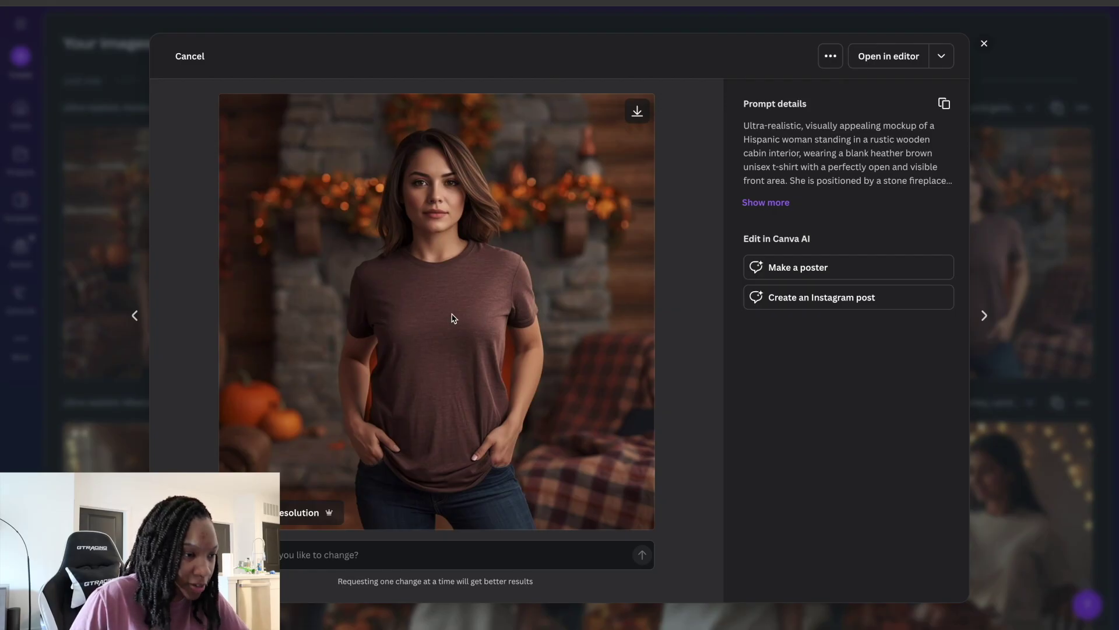
pyautogui.press('Escape')
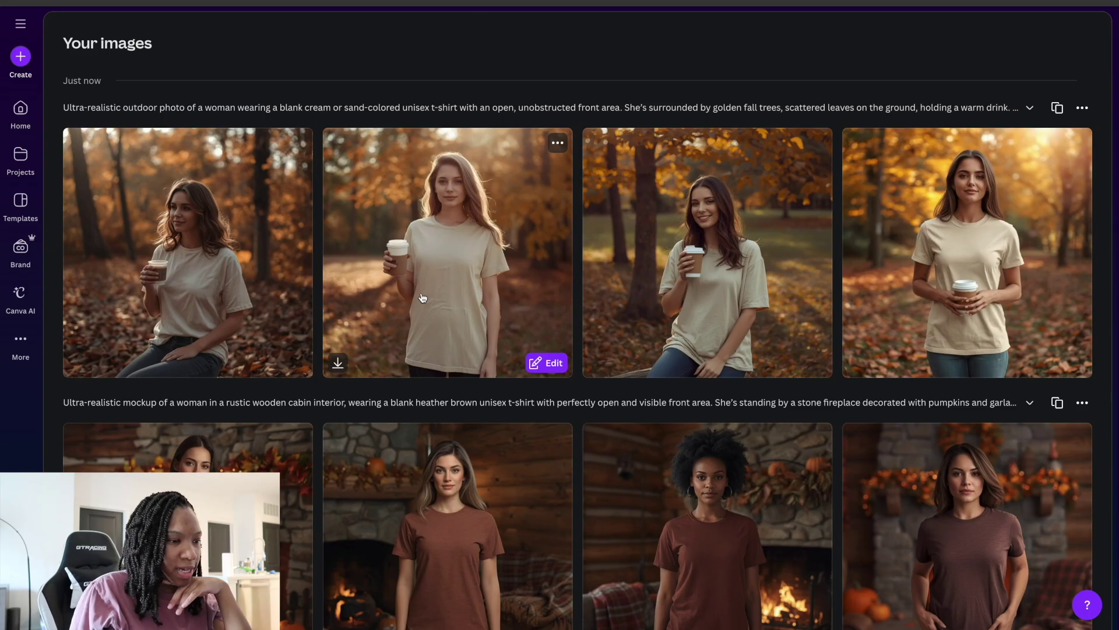
# Paste the holiday flat-lay canvas tote bag prompt and generate the images
pyautogui.scroll(5, 578, 292)
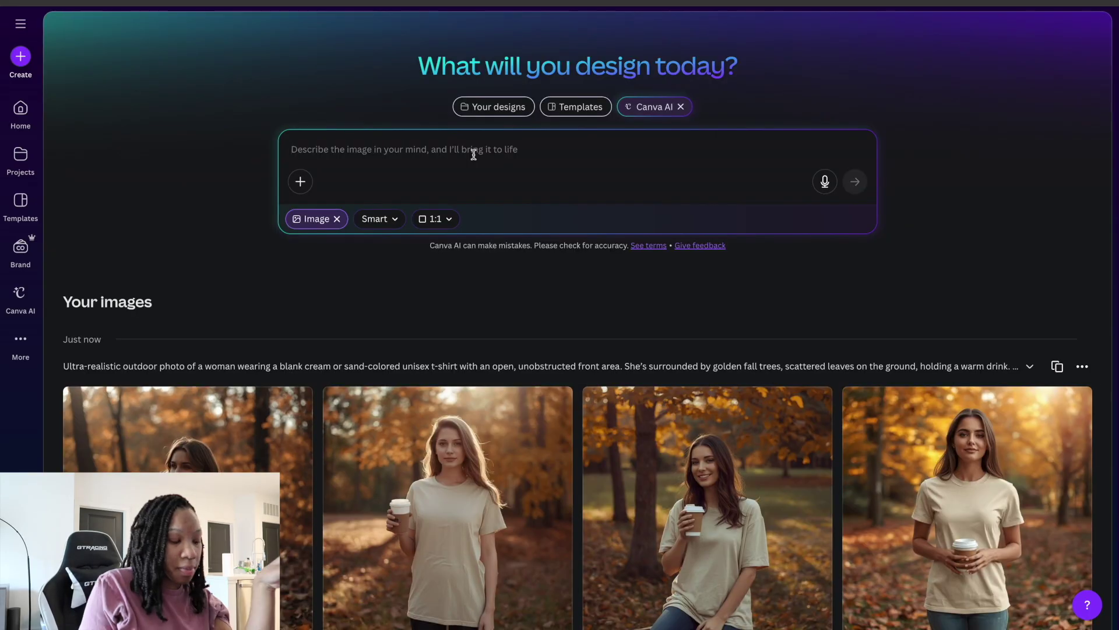
pyautogui.write("Ultra-realistic photo of a blank natural canvas tote bag lying flat on a soft beige background. Gentle daylight from the left, casting subtle shadows and highlighting the fabric weave texture. Neutral tones of cream, linen, and warm tan. The tote's front surface is completely open and unobstructed, ideal for showcasing designs. Captured with Canon EOS R5 85mm lens, f/2.8, ISO 100. Natural fiber details visible. 1:1 ratio.")
pyautogui.click(855, 236)
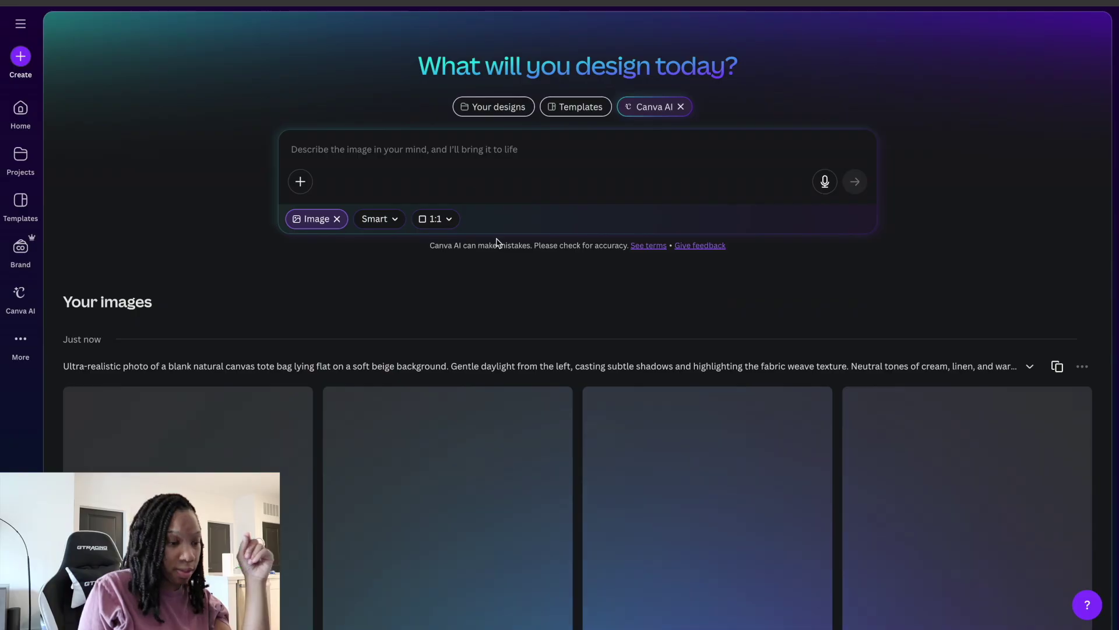
# Preview the first tote bag image enlarged, then close it
pyautogui.scroll(-4, 496, 243)
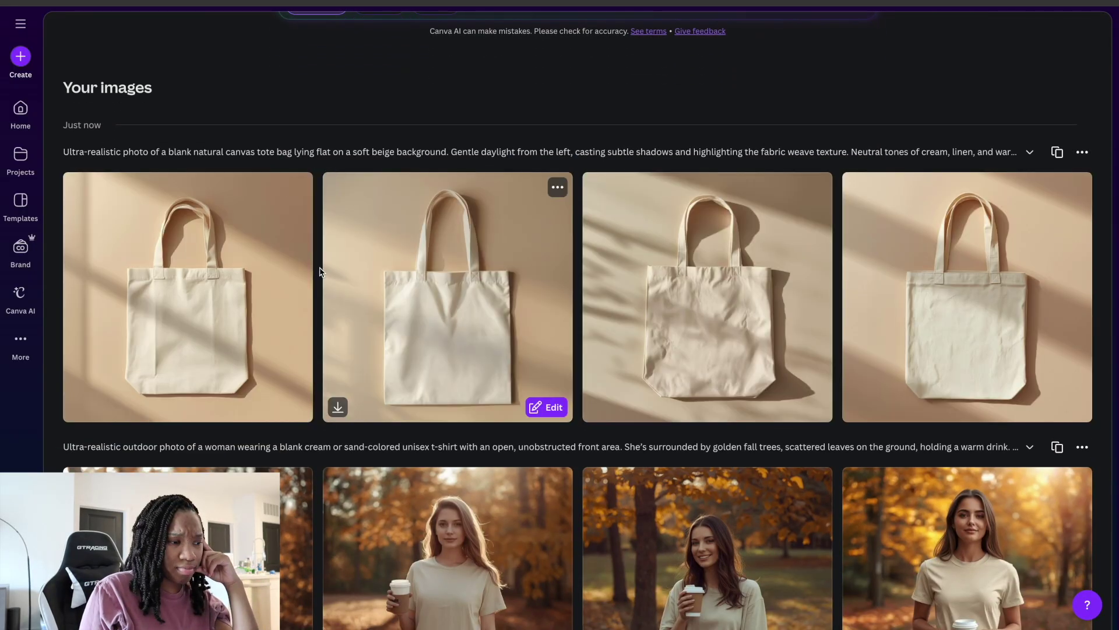
pyautogui.click(208, 296)
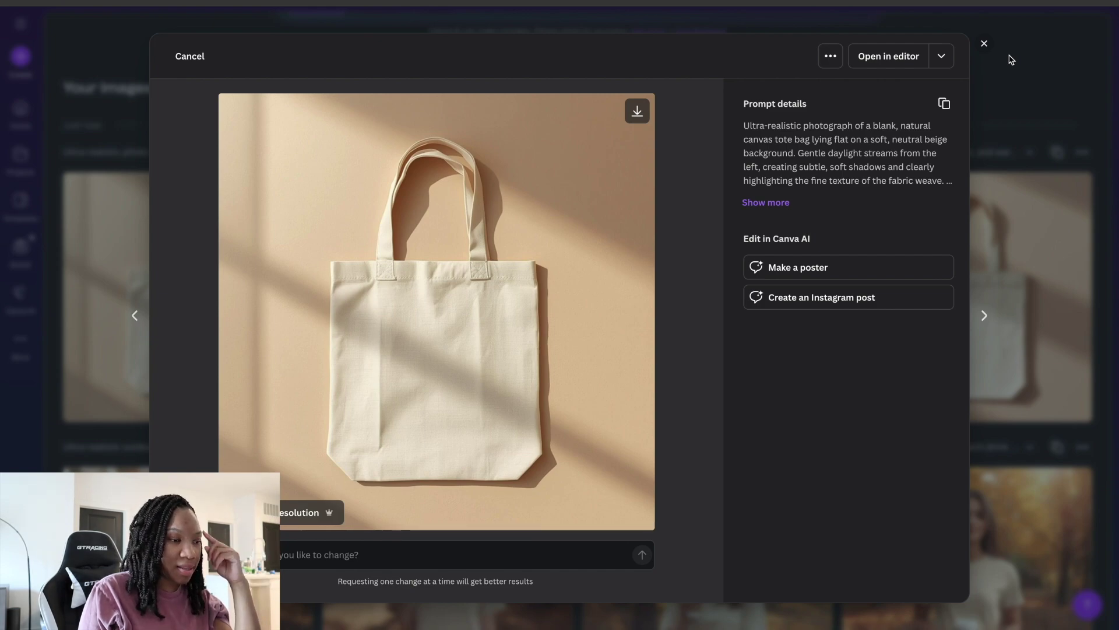
pyautogui.click(984, 45)
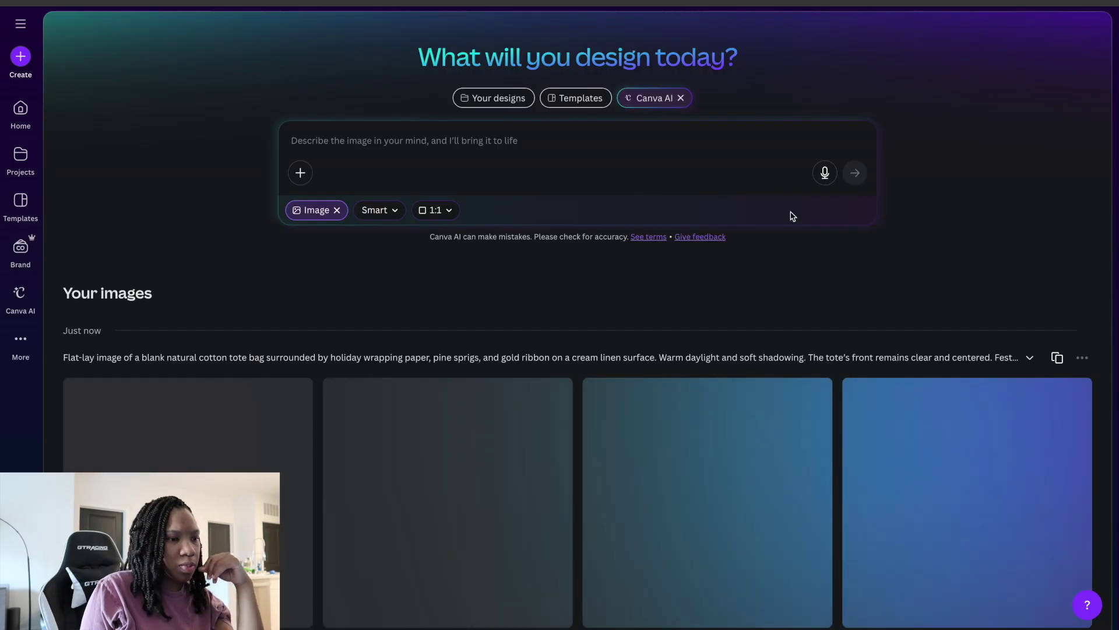
# Preview the first holiday tote flat-lay image enlarged, then close it
pyautogui.scroll(-5, 995, 260)
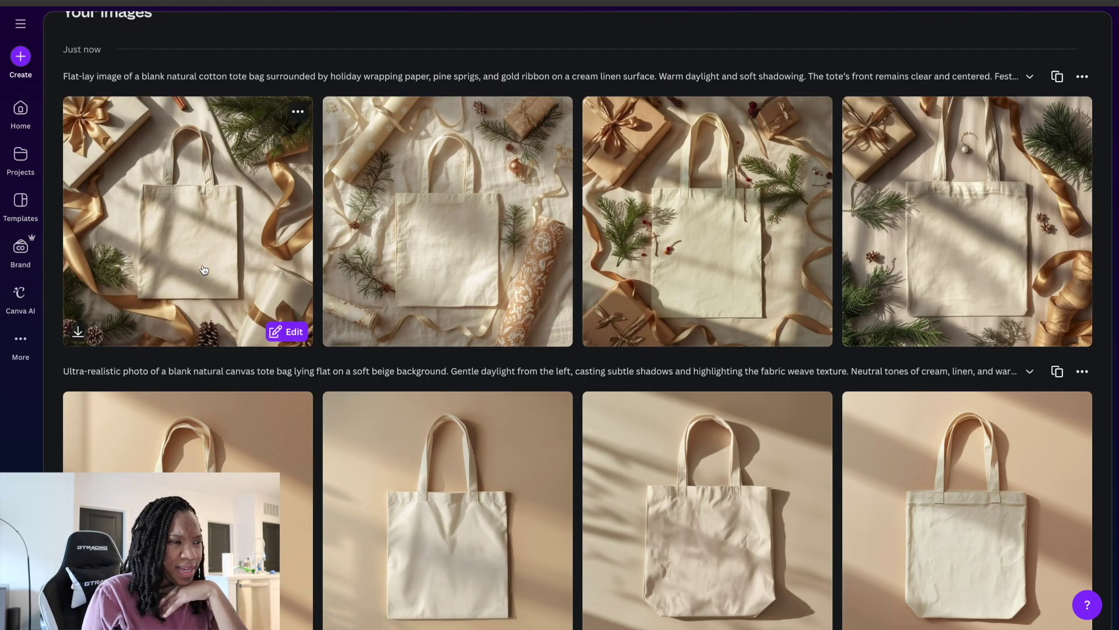
pyautogui.click(203, 269)
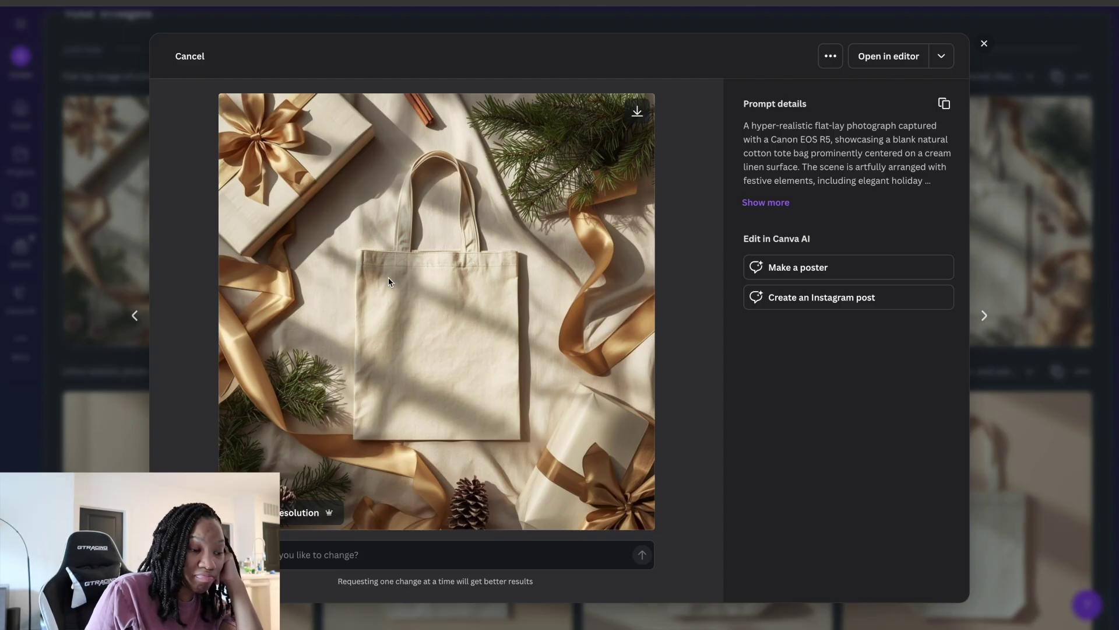
pyautogui.press('Escape')
# Paste the coffee-shop prompt of a woman holding the blank tote and generate
pyautogui.scroll(3, 552, 190)
pyautogui.click(537, 147)
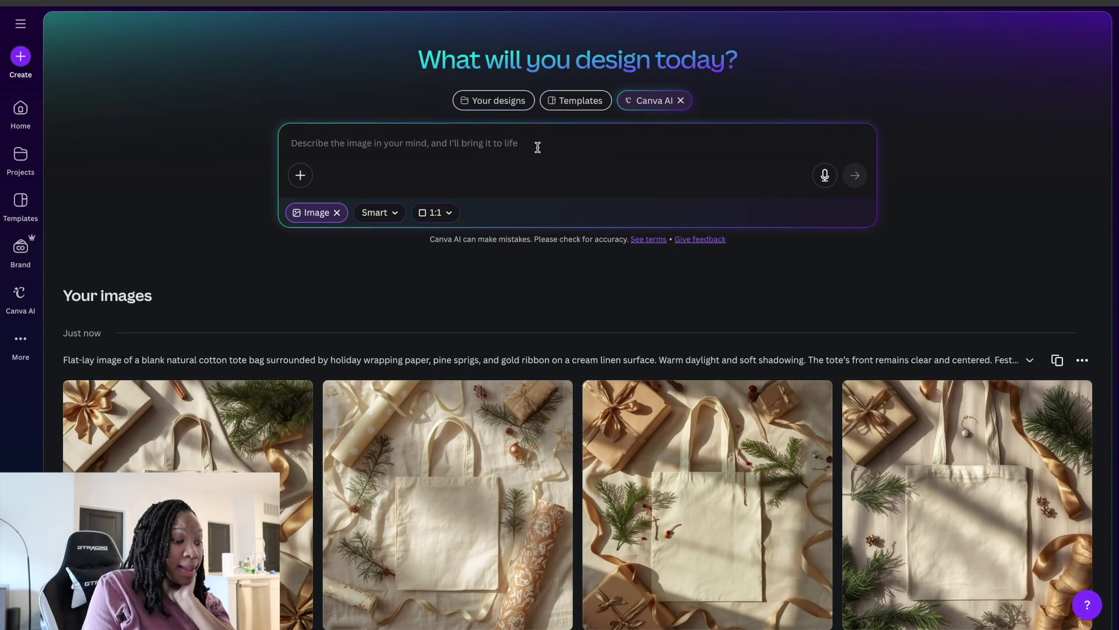
pyautogui.hotkey('ctrl', 'v')
pyautogui.press('Return')
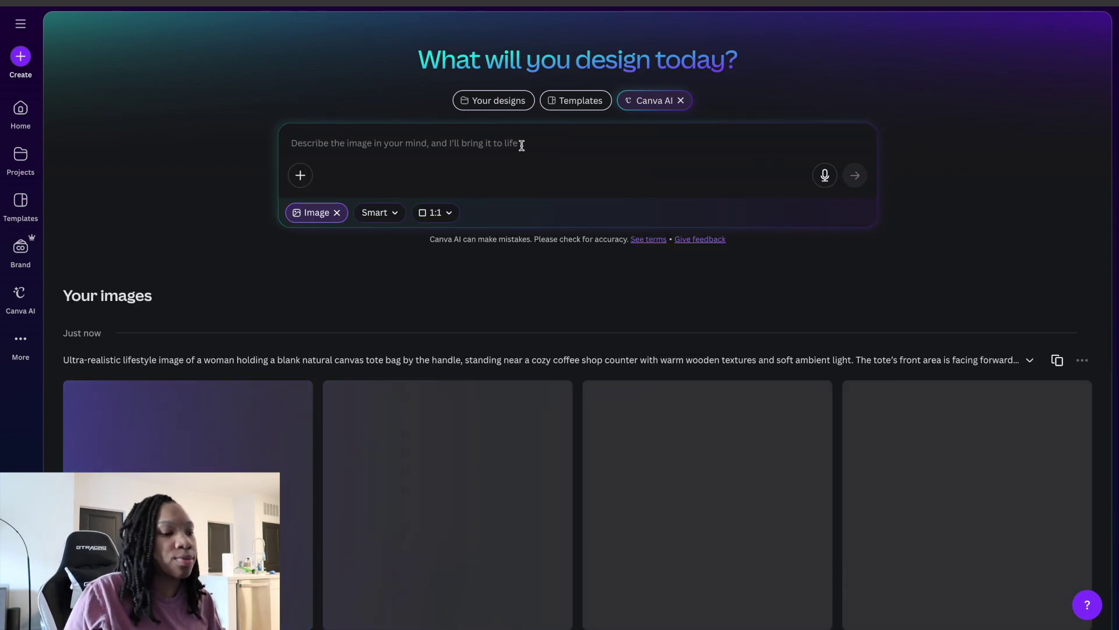
# Preview the second coffee-shop tote image enlarged, then close it
pyautogui.scroll(-3, 515, 146)
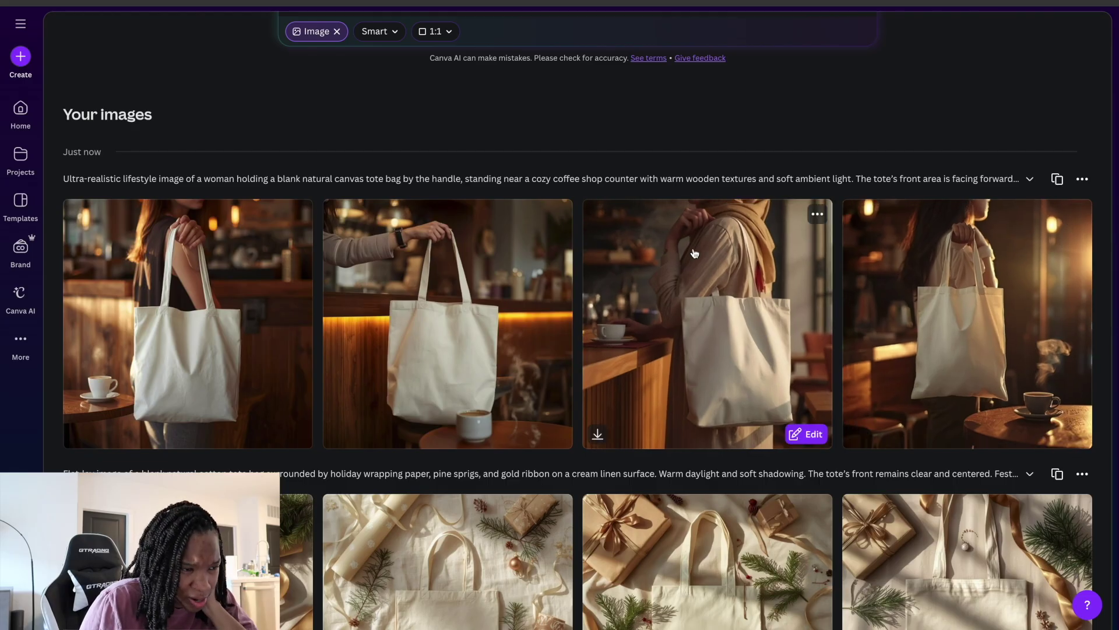
pyautogui.click(467, 252)
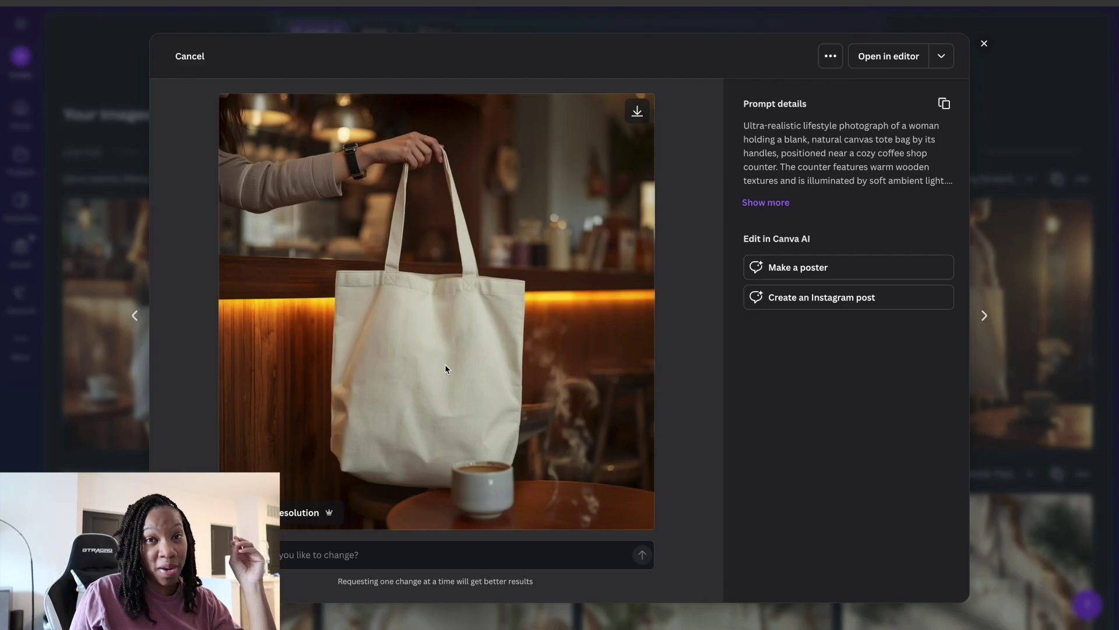
pyautogui.click(1059, 297)
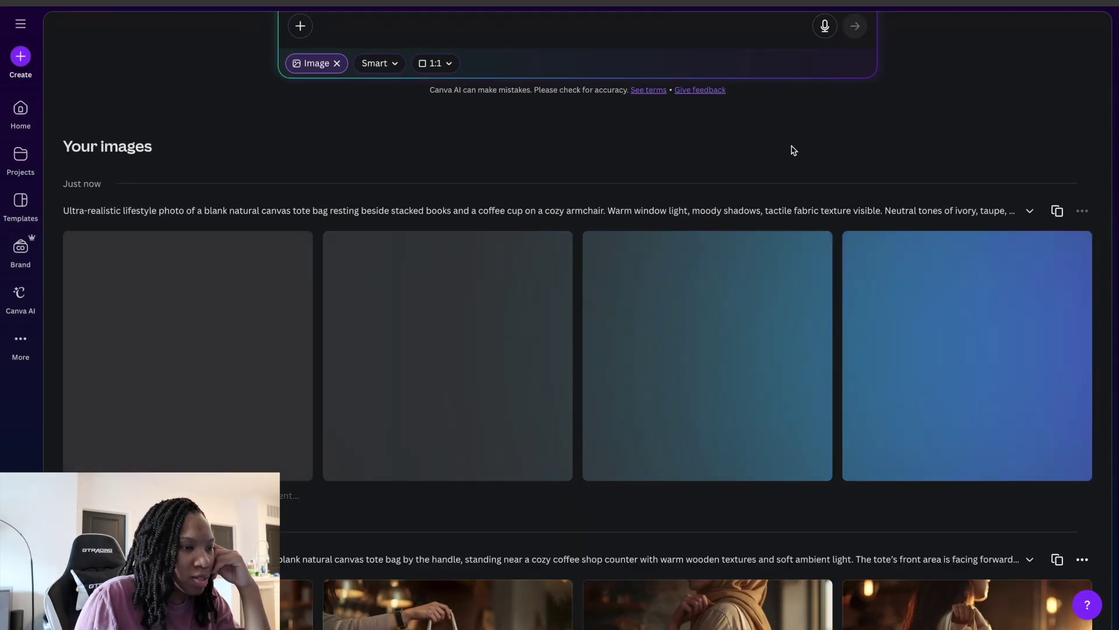
pyautogui.scroll(-1, 793, 150)
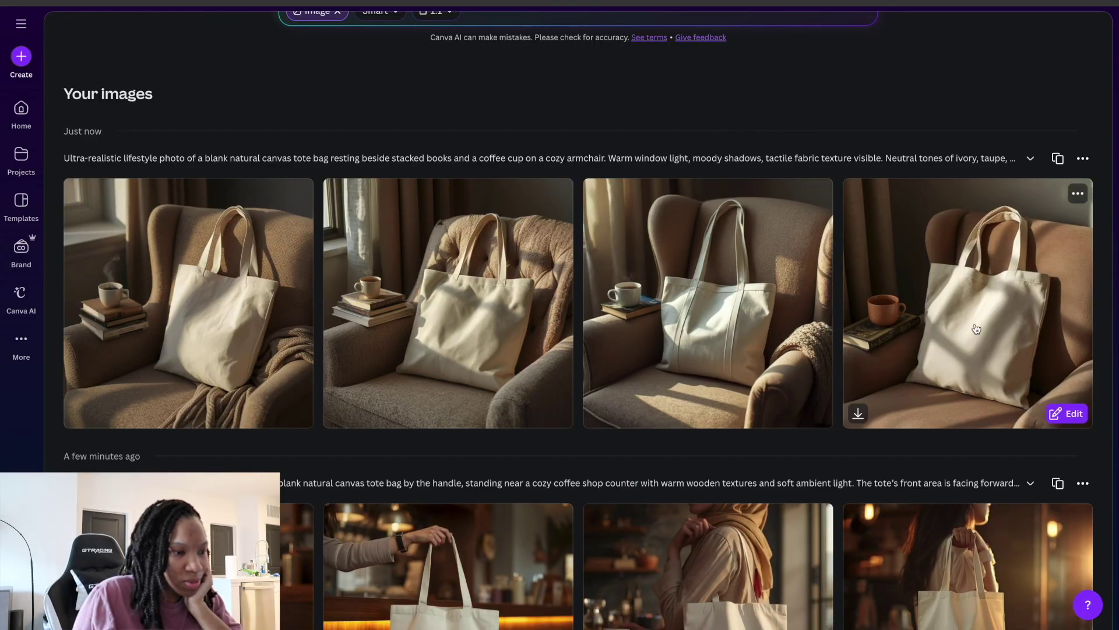
# Submit the pumpkin-patch prompt of a young woman in a cream oversized tee
pyautogui.click(1014, 340)
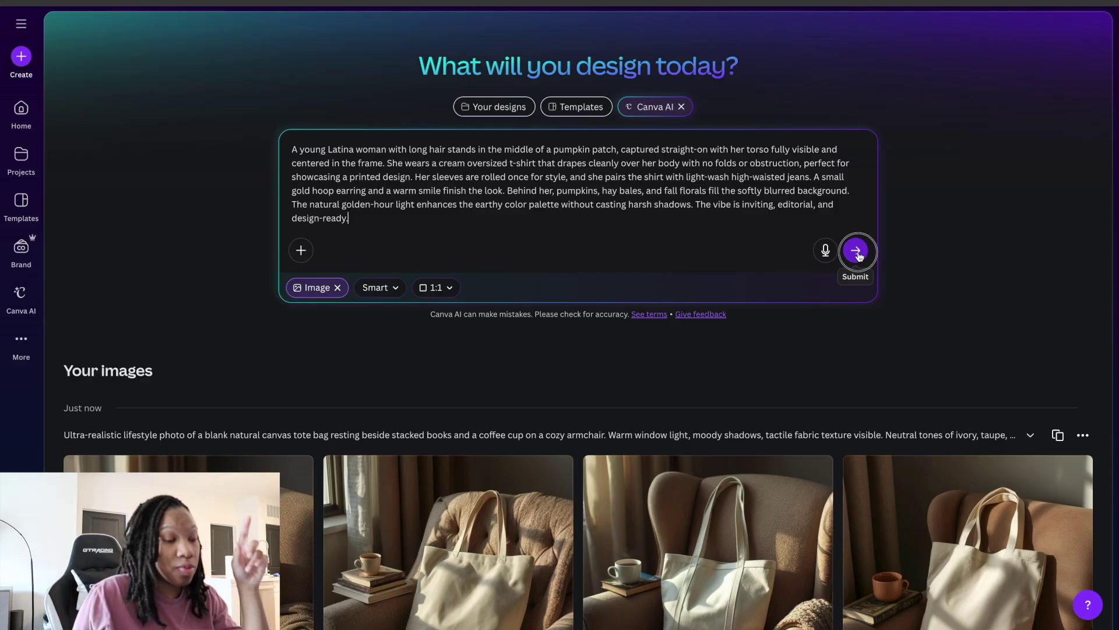
pyautogui.click(856, 251)
# Preview the third pumpkin-patch image enlarged, then close it
pyautogui.scroll(-4, 1005, 205)
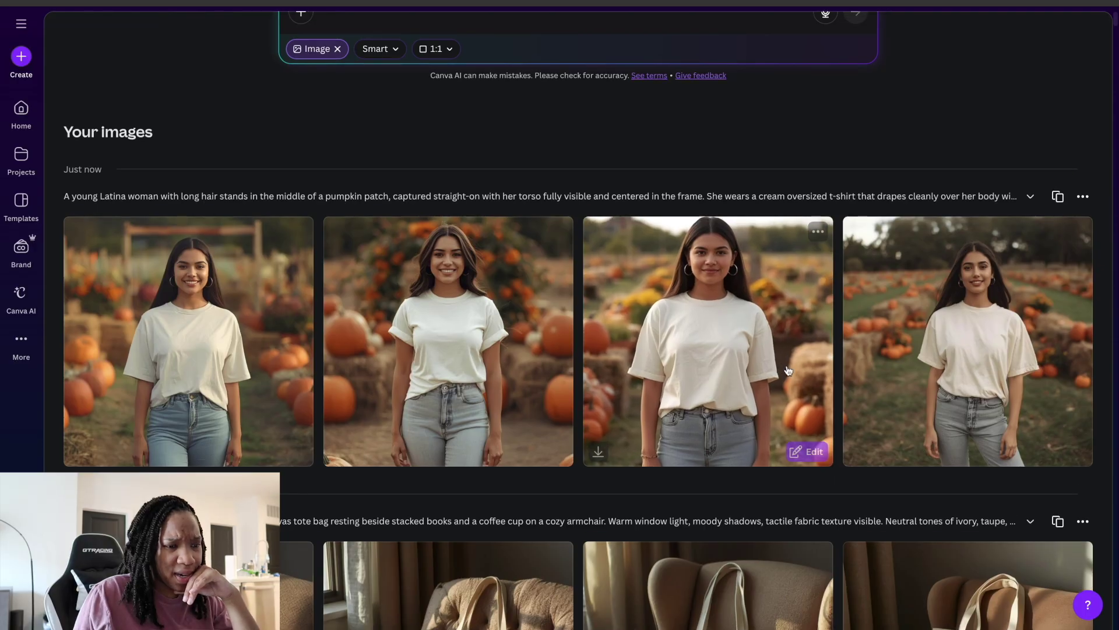
pyautogui.click(788, 371)
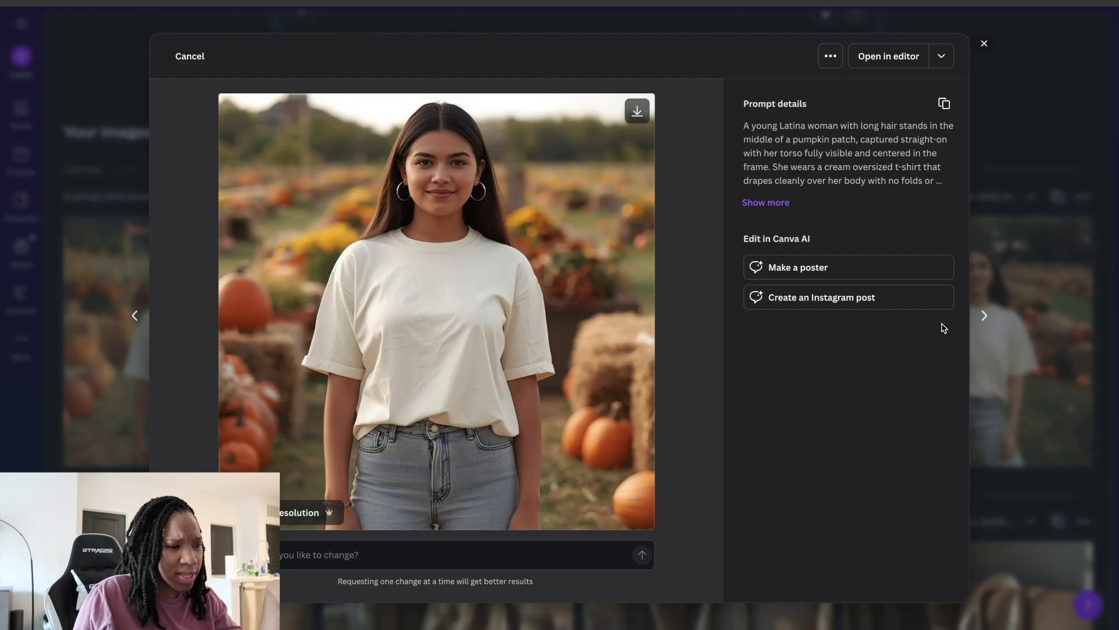
pyautogui.click(978, 230)
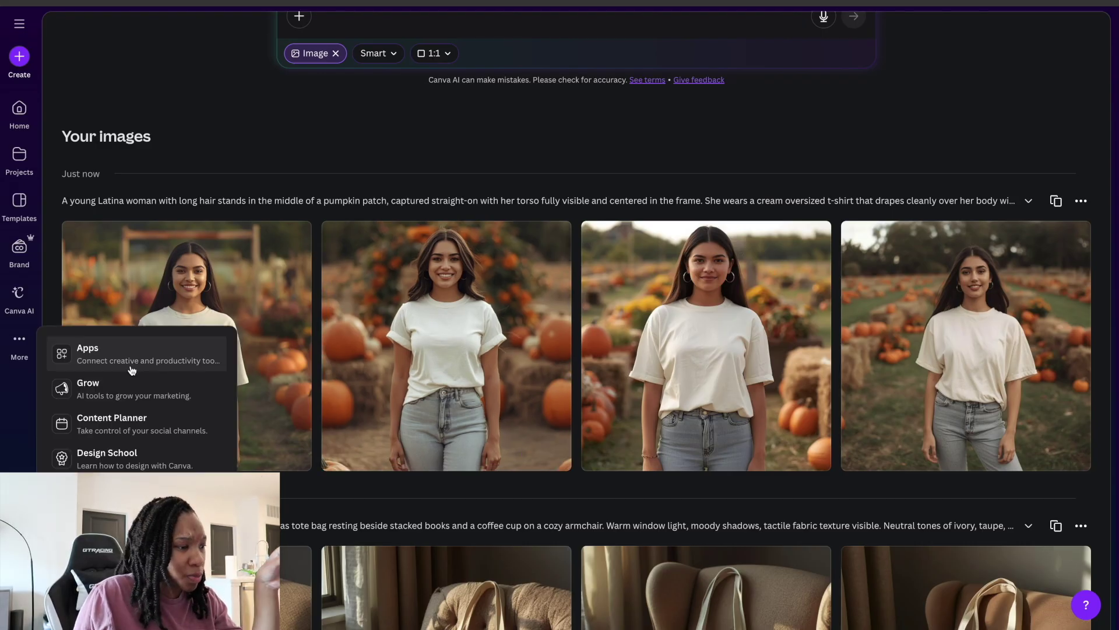
# Scroll to the beige porch throw-pillow results and enlarge the fourth pillow image
pyautogui.scroll(-1, 408, 367)
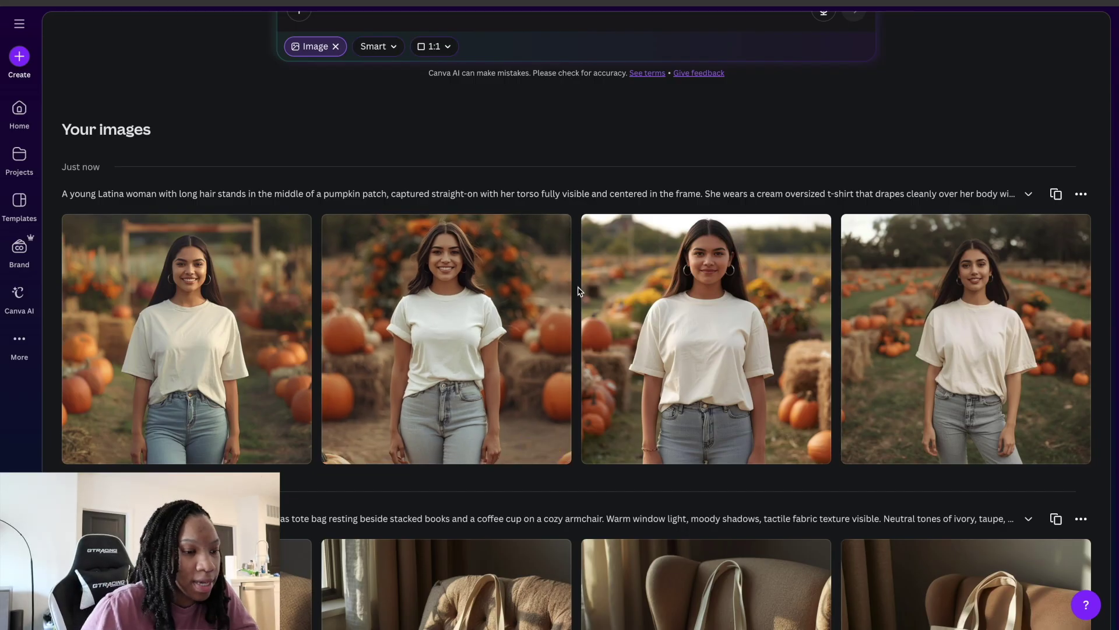
pyautogui.scroll(-1, 580, 292)
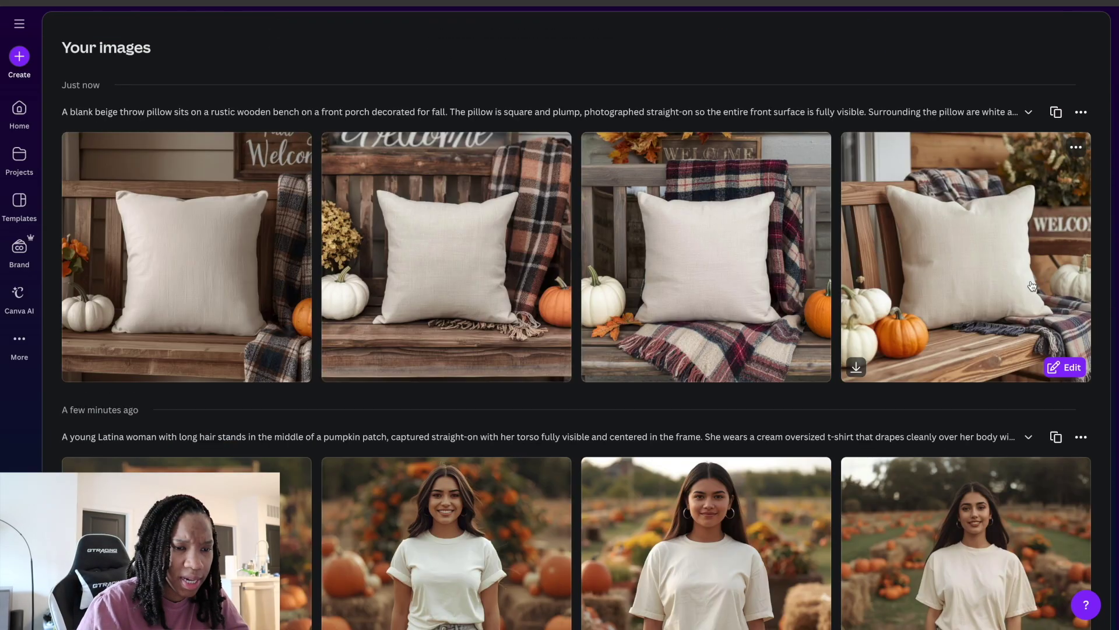
pyautogui.click(984, 260)
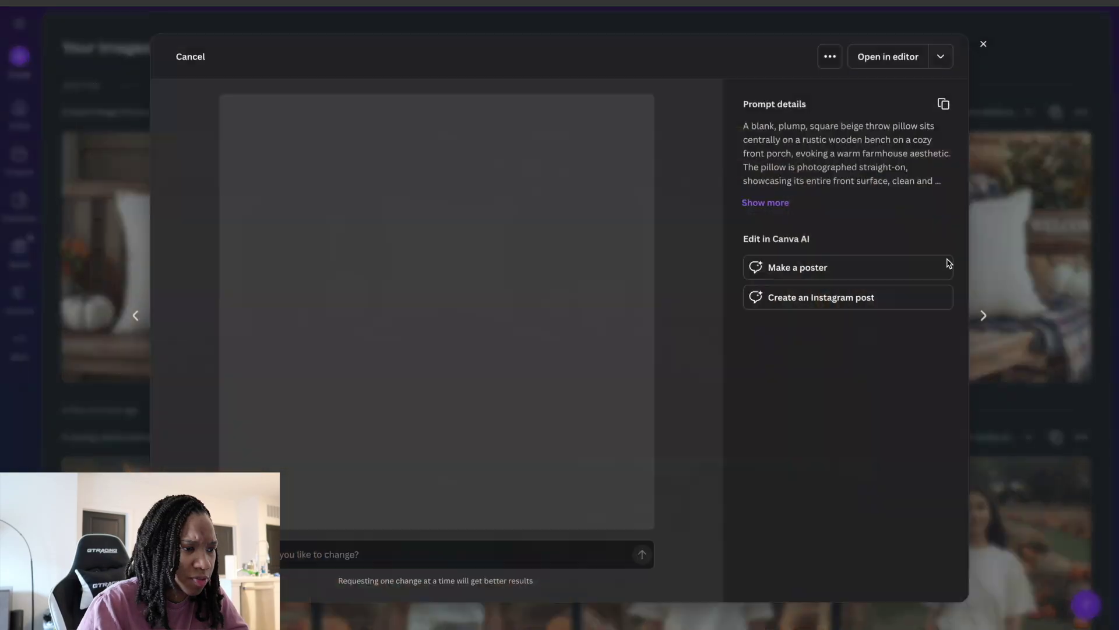
# Close the pillow preview and submit the autumn greeting card flat-lay prompt
pyautogui.click(984, 44)
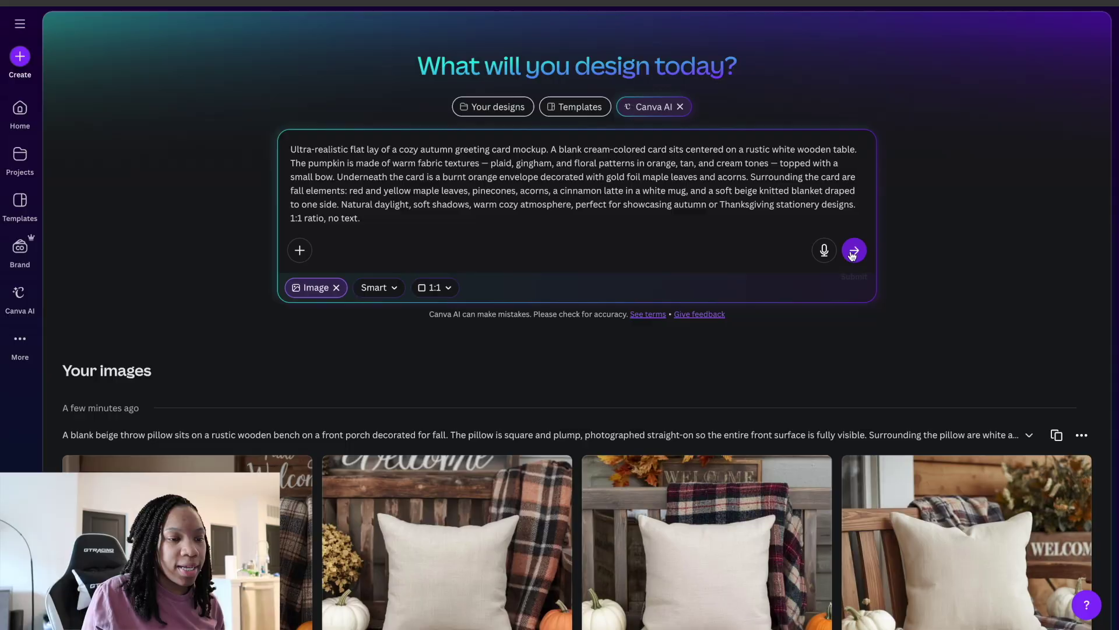
pyautogui.click(852, 249)
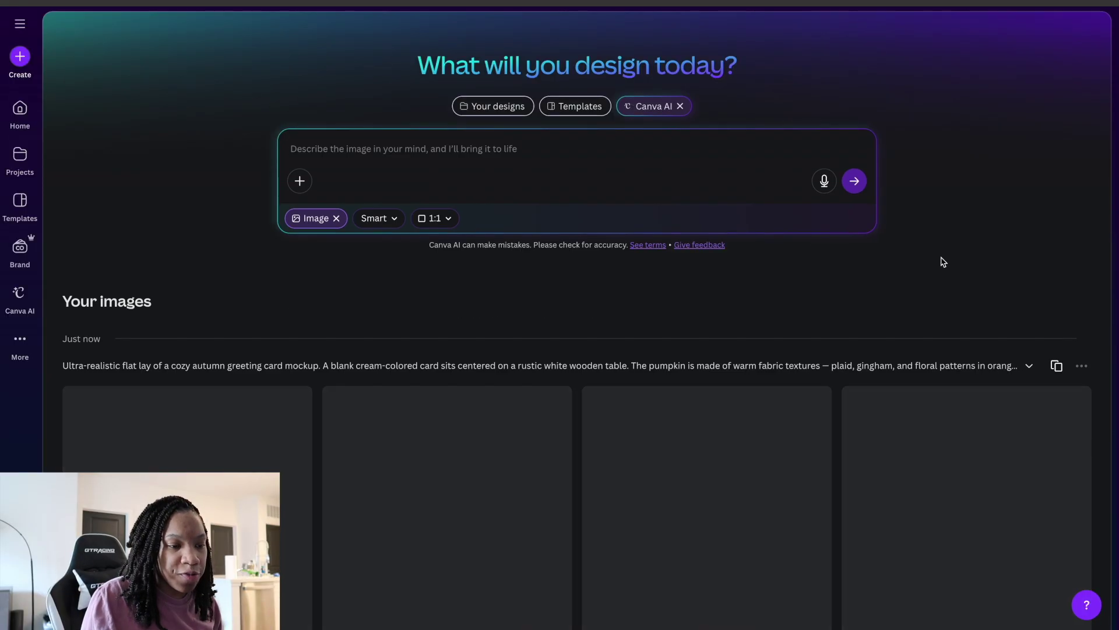
pyautogui.scroll(-2, 942, 260)
pyautogui.scroll(-2, 984, 197)
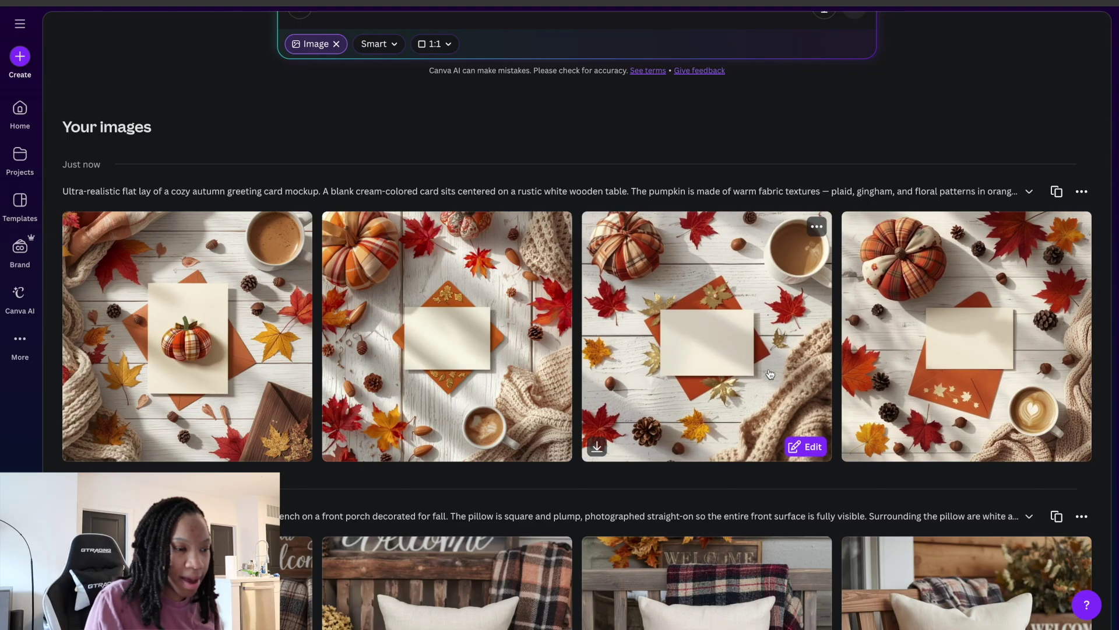
pyautogui.click(491, 341)
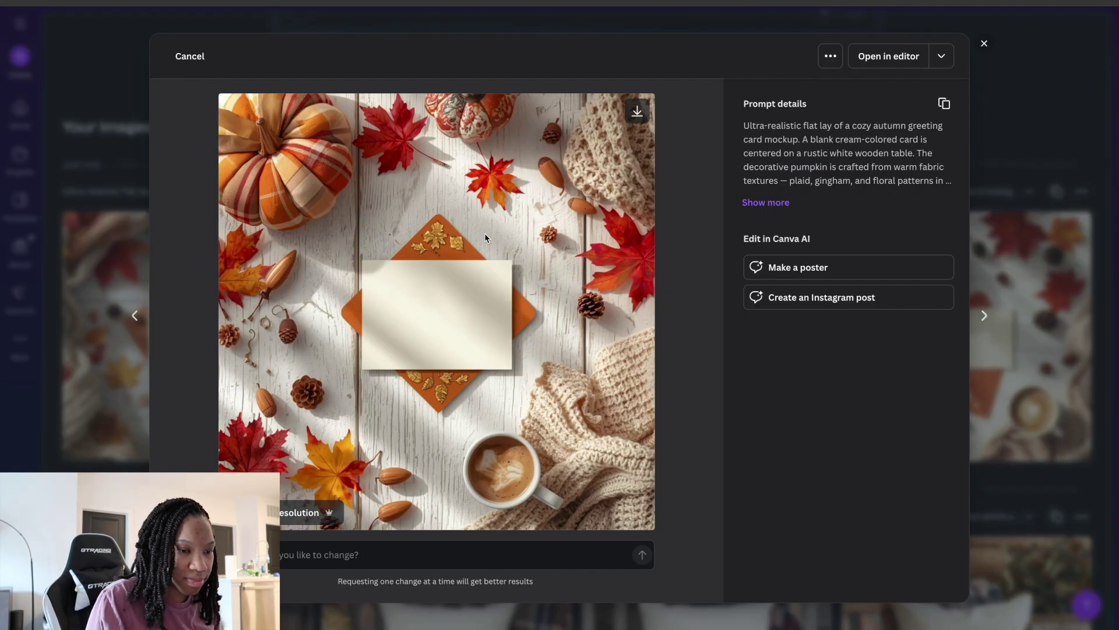
pyautogui.press('Right')
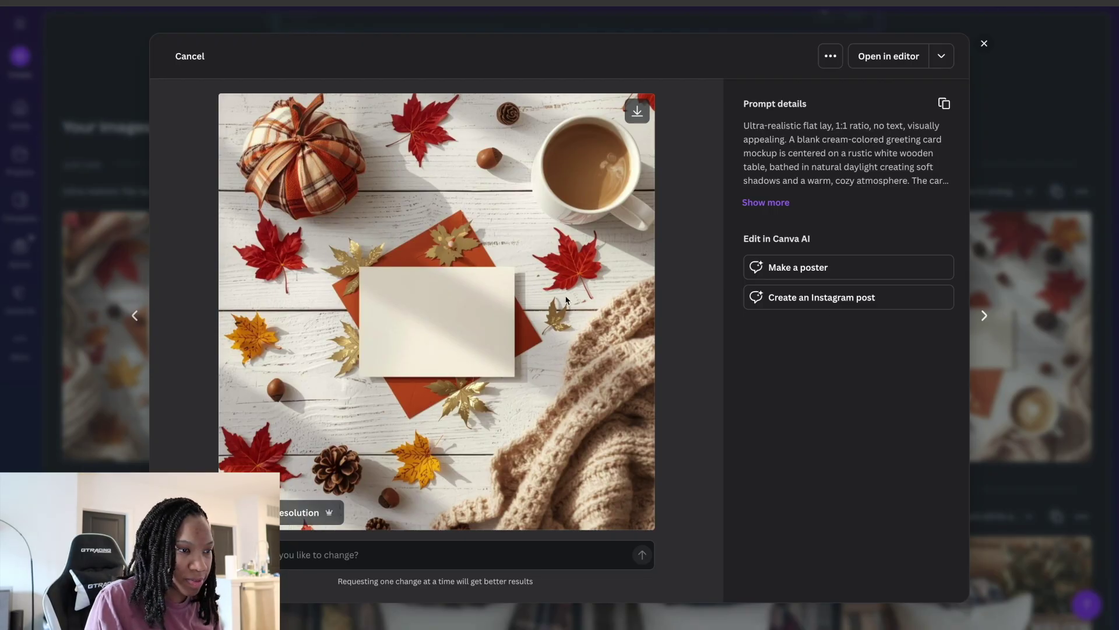
pyautogui.press('Right')
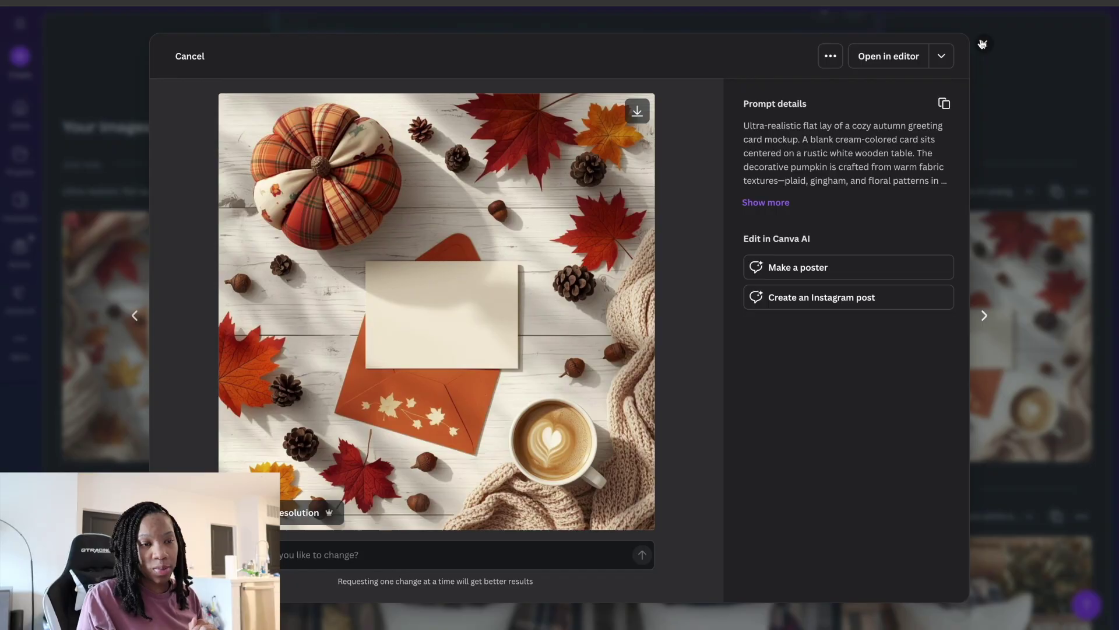
pyautogui.click(982, 44)
pyautogui.scroll(-3, 734, 236)
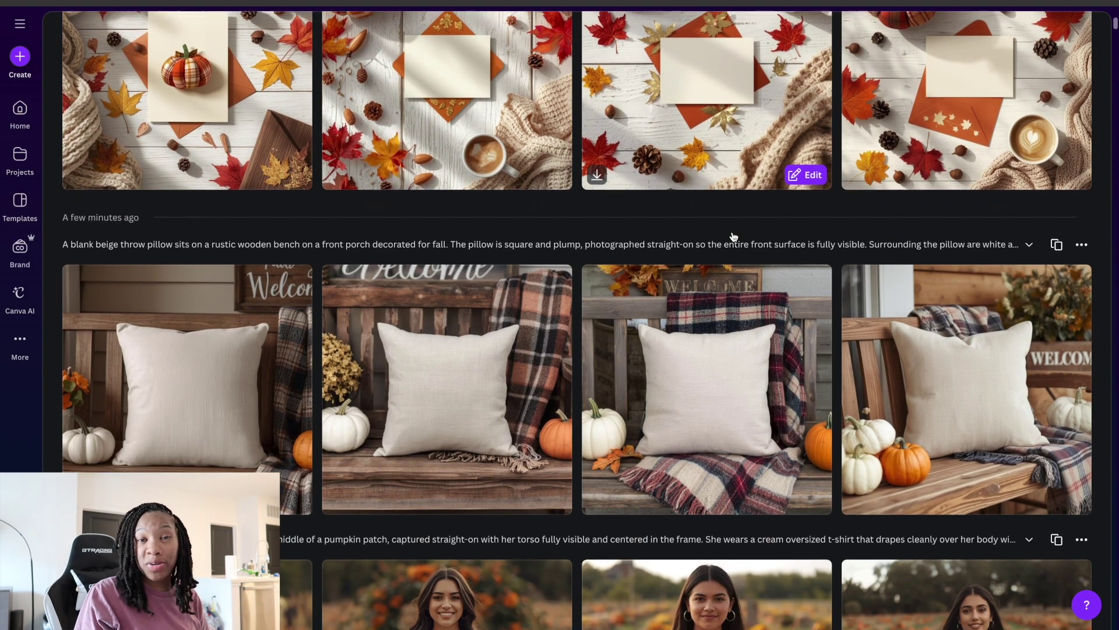
pyautogui.scroll(-3, 734, 236)
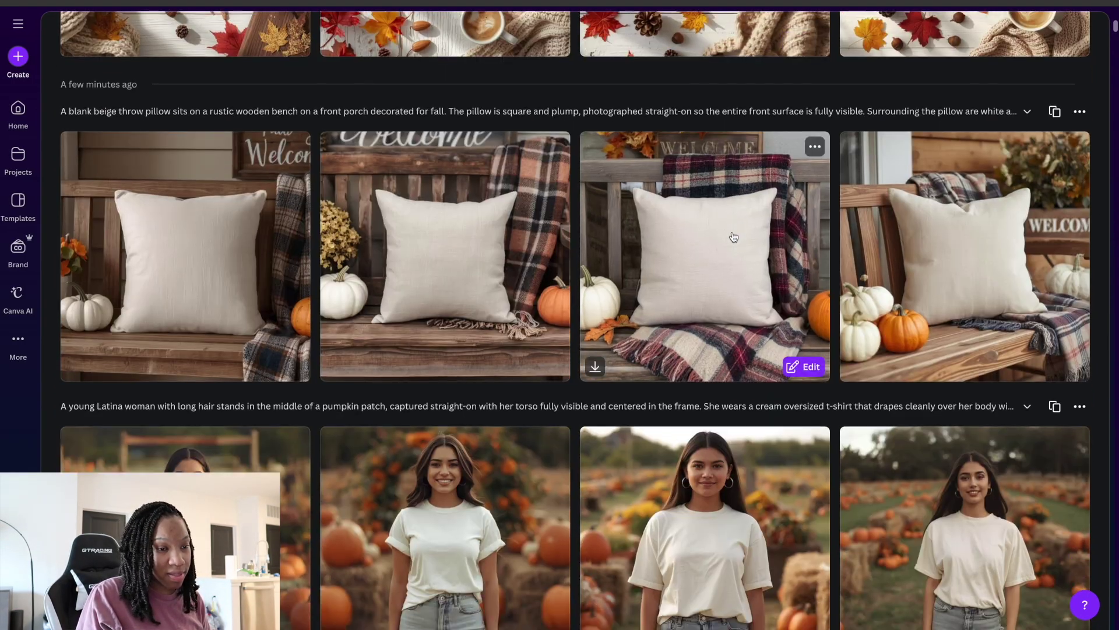
pyautogui.scroll(-3, 734, 236)
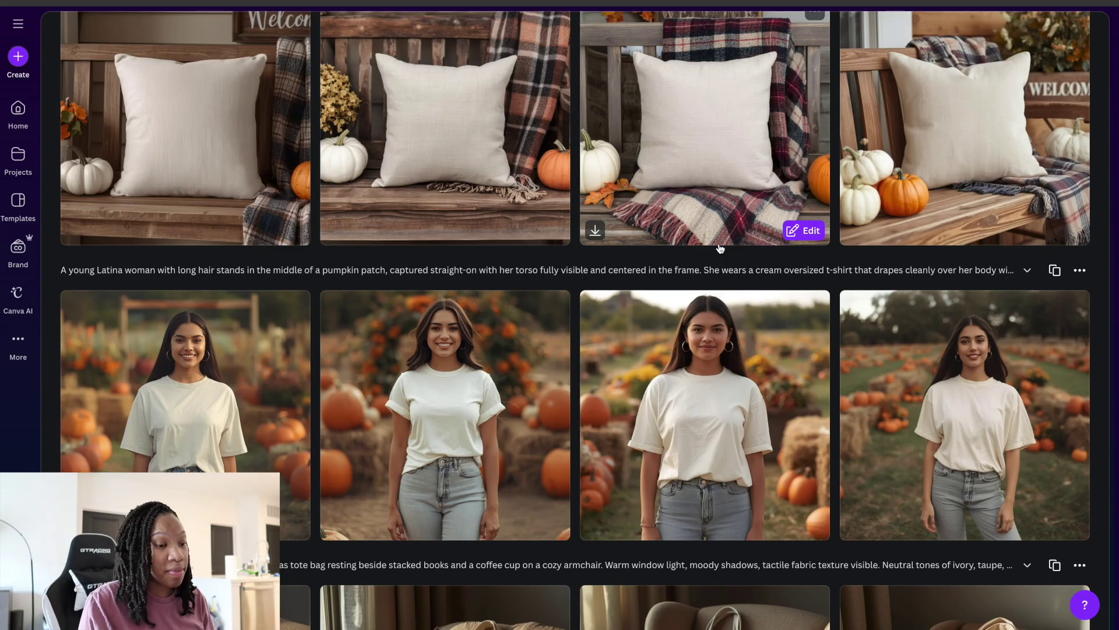
pyautogui.scroll(1, 552, 287)
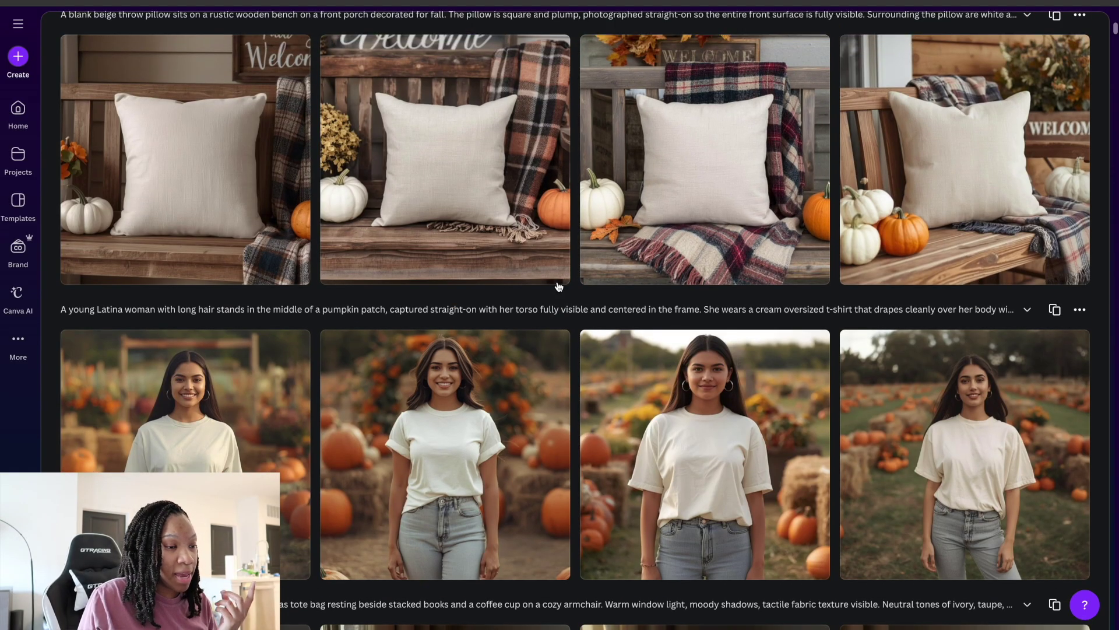
pyautogui.scroll(-3, 556, 287)
pyautogui.scroll(-4, 559, 287)
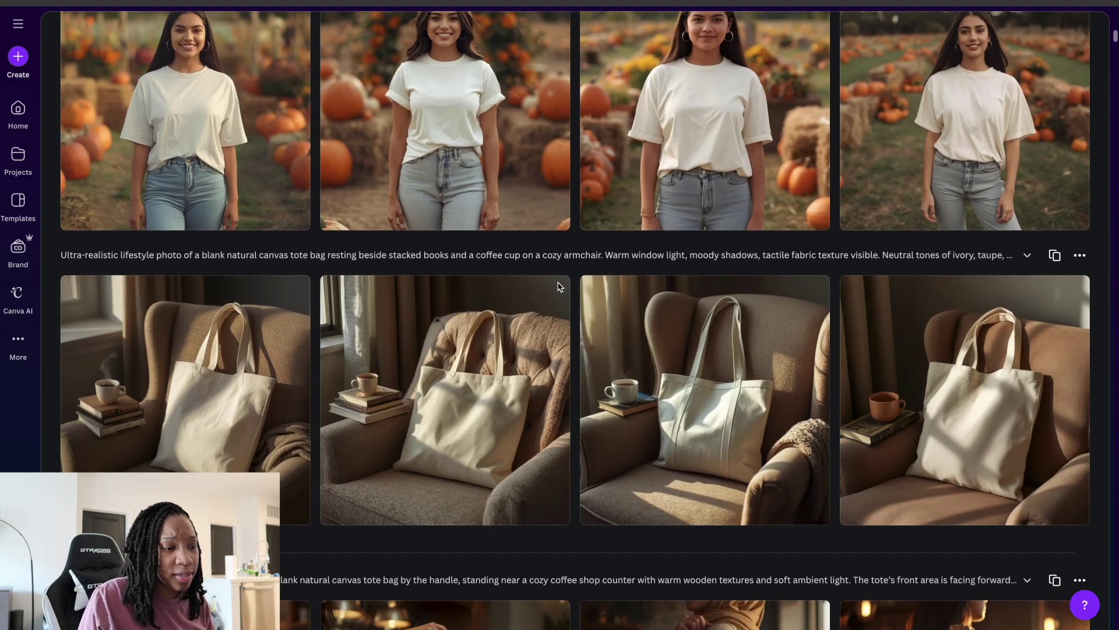
pyautogui.scroll(-2, 559, 287)
pyautogui.scroll(-20, 558, 287)
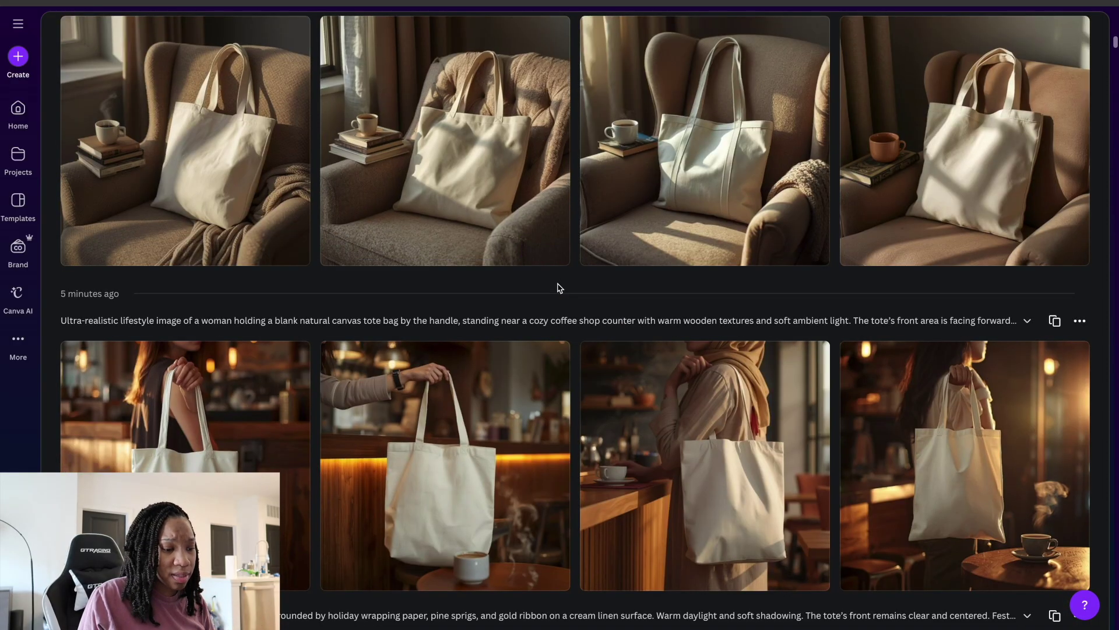
pyautogui.scroll(-3, 559, 286)
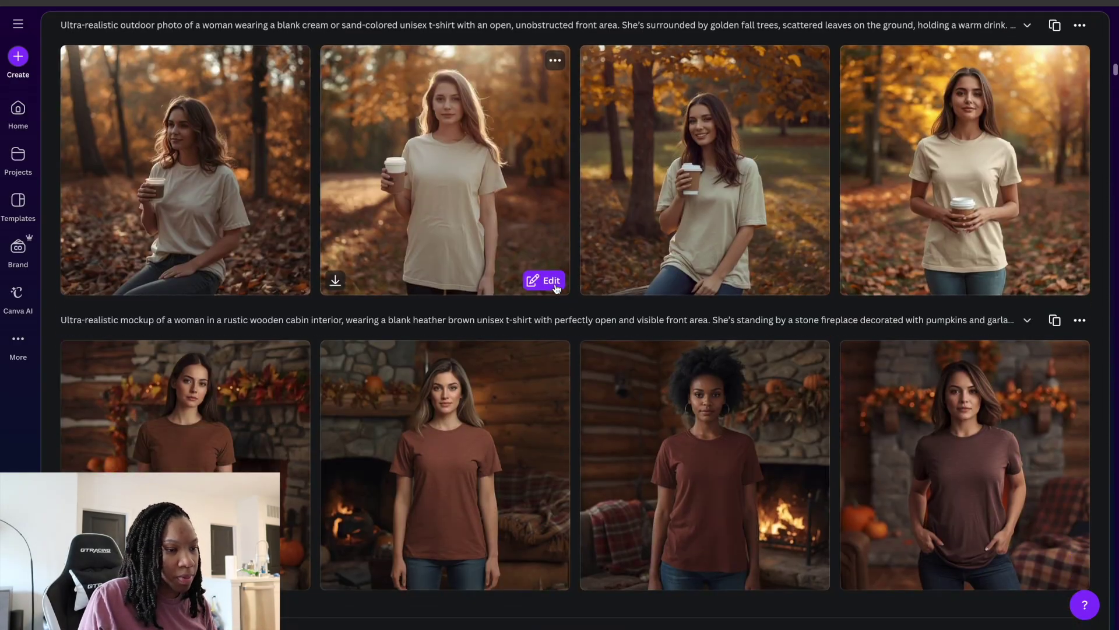